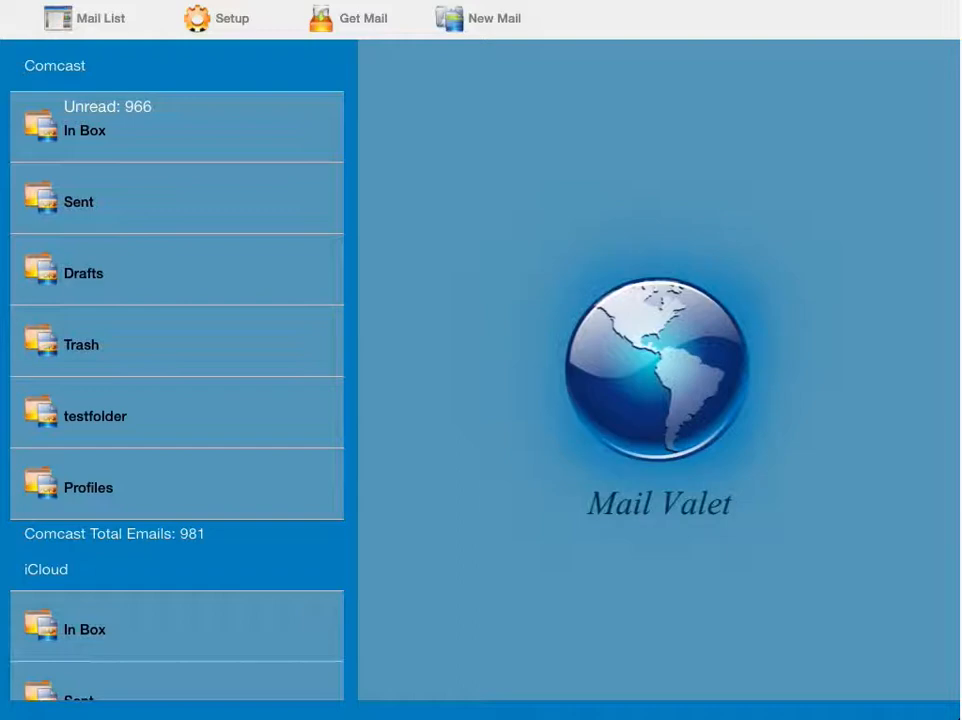
Step: Open a blank compose form with the New Mail toolbar button
left_click(499, 22)
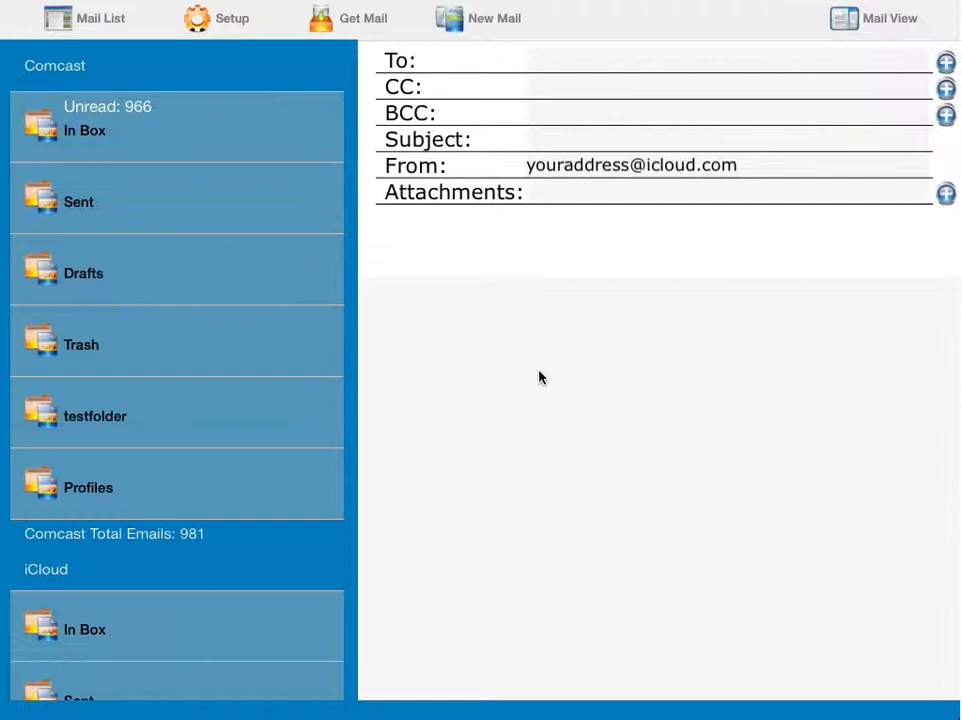
left_click(566, 59)
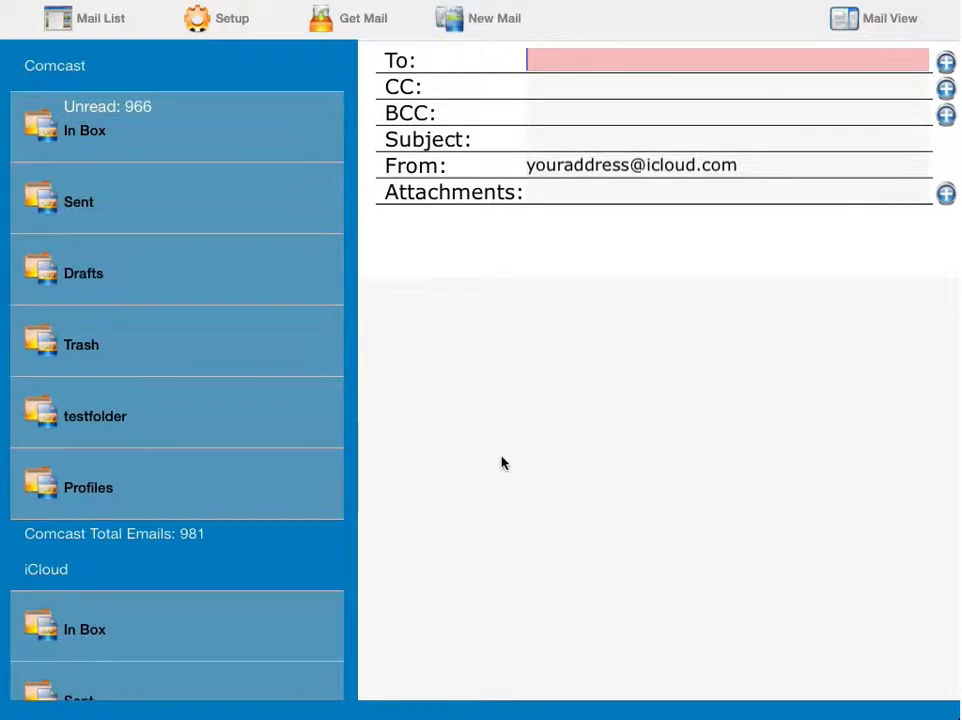
type("j")
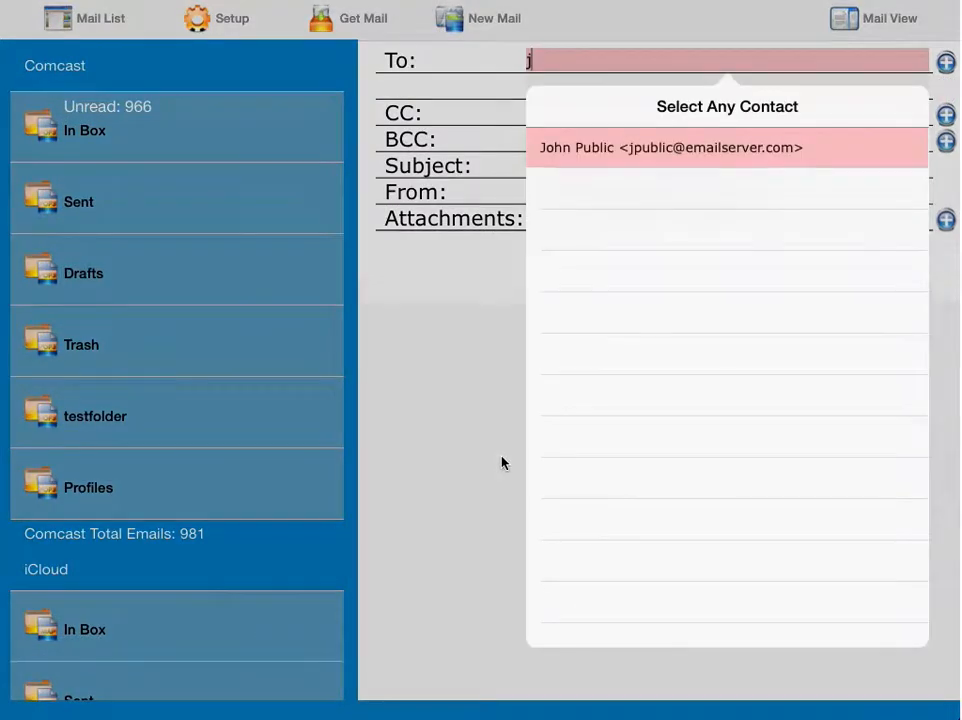
type("ohnq")
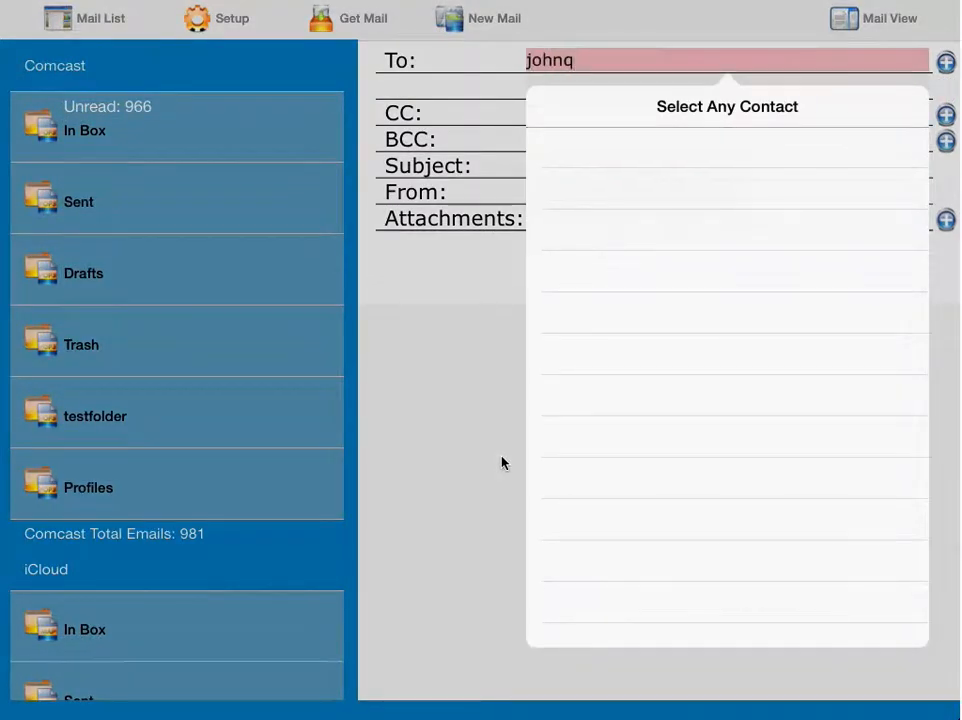
type("public")
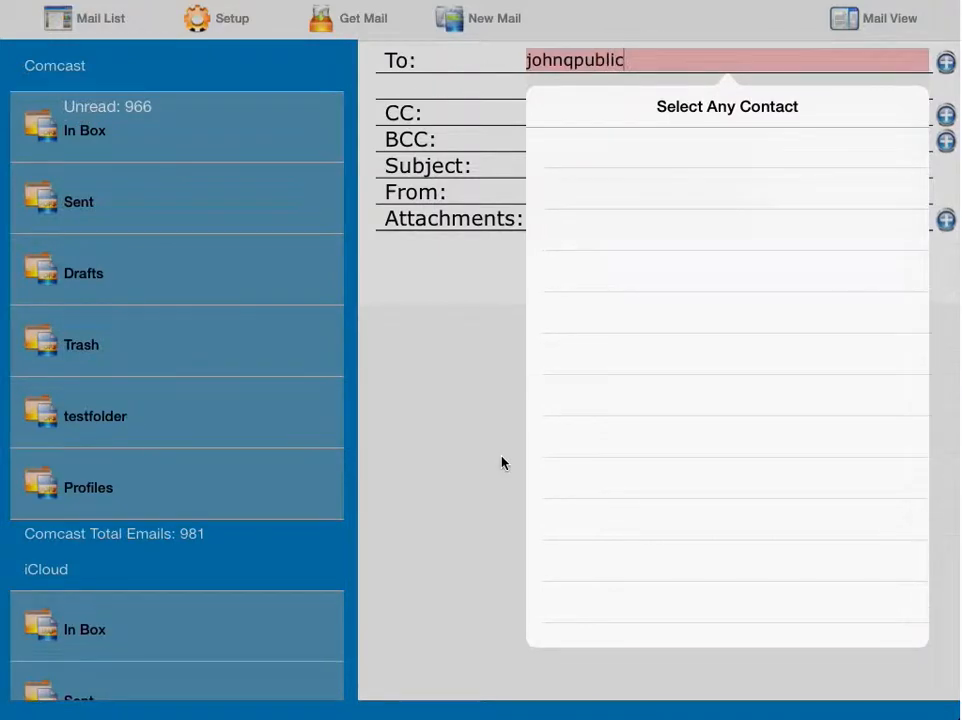
type("@emailserv")
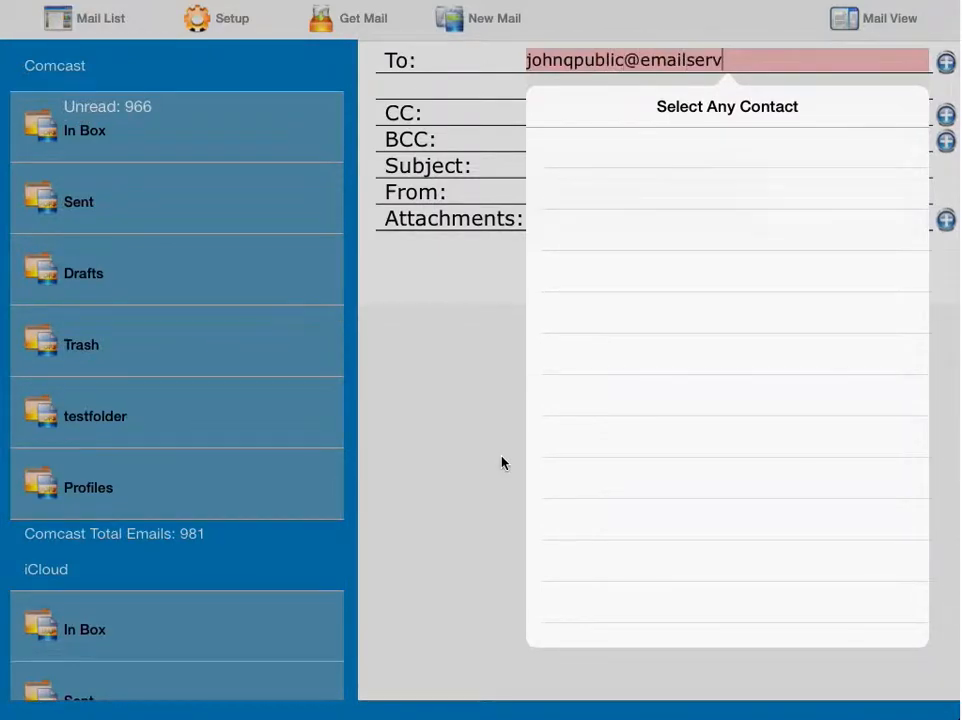
type("er.com")
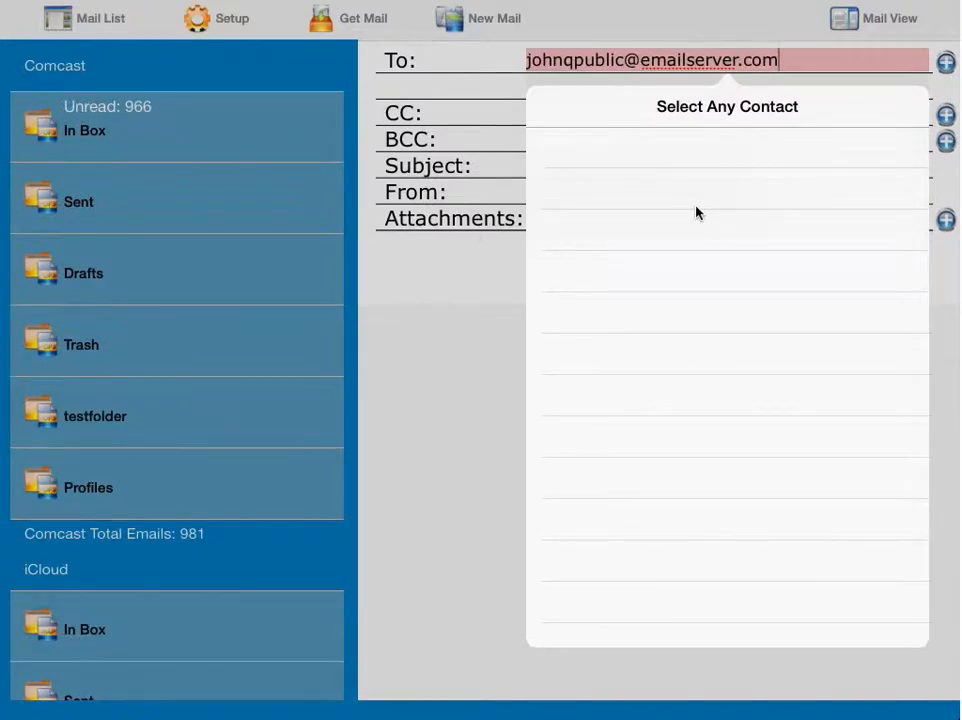
left_click(858, 66)
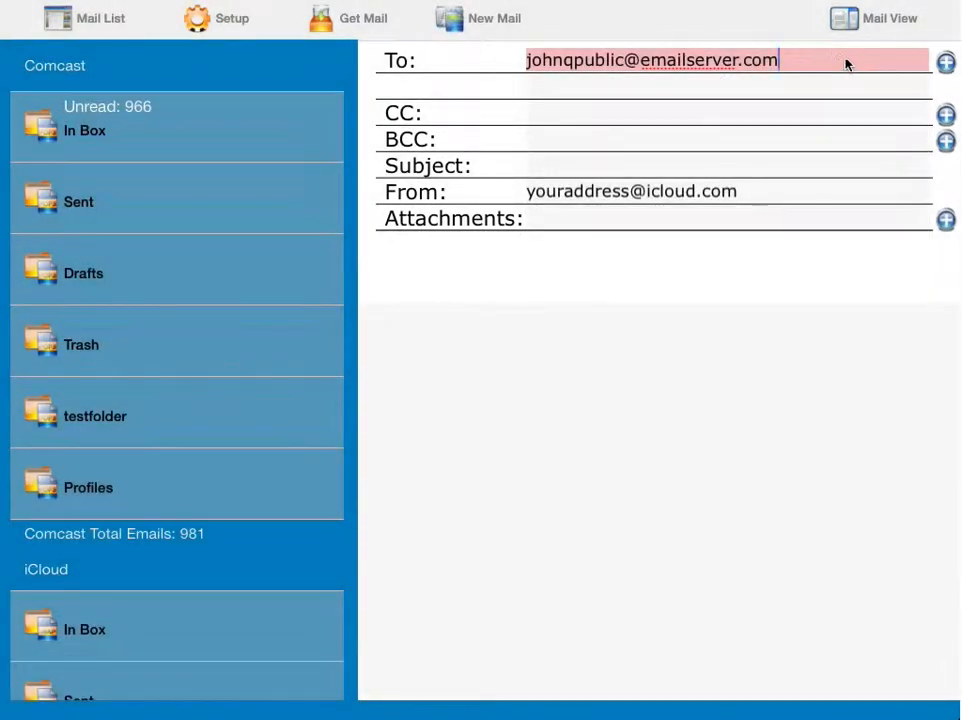
left_click_drag(527, 62, 773, 62)
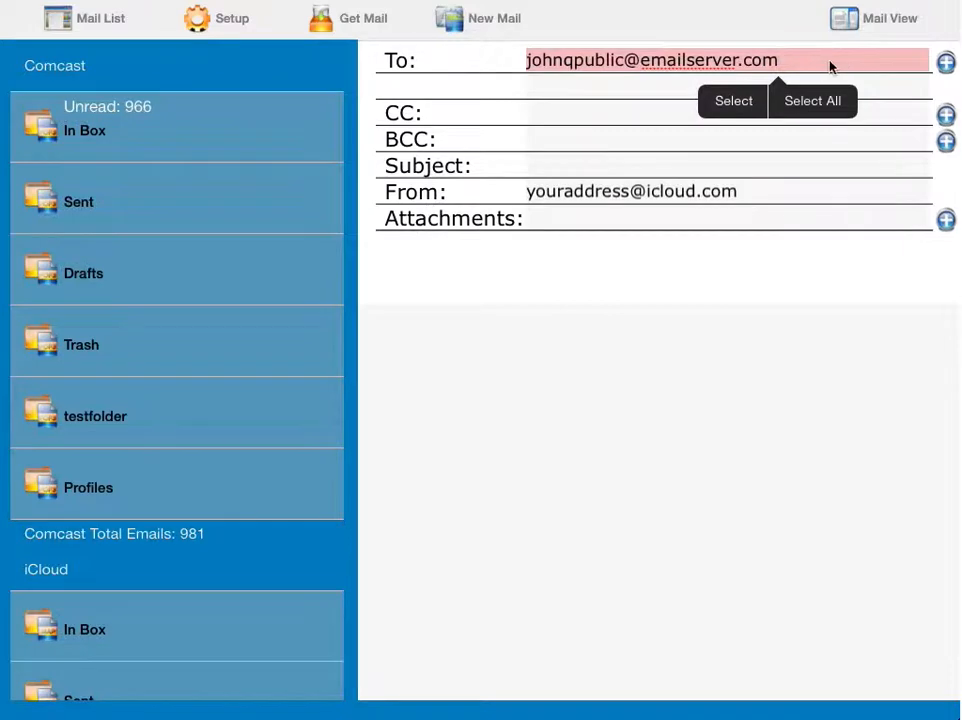
key("ctrl+a")
key("BackSpace")
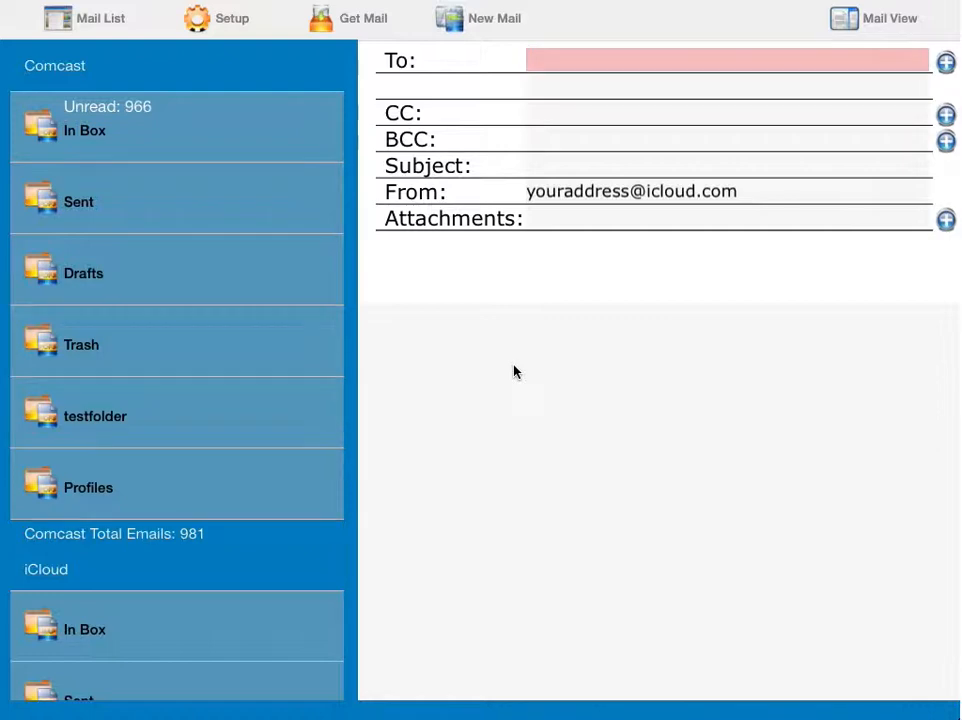
Step: Address the To line to the first contact suggested after typing 'j'
type("j")
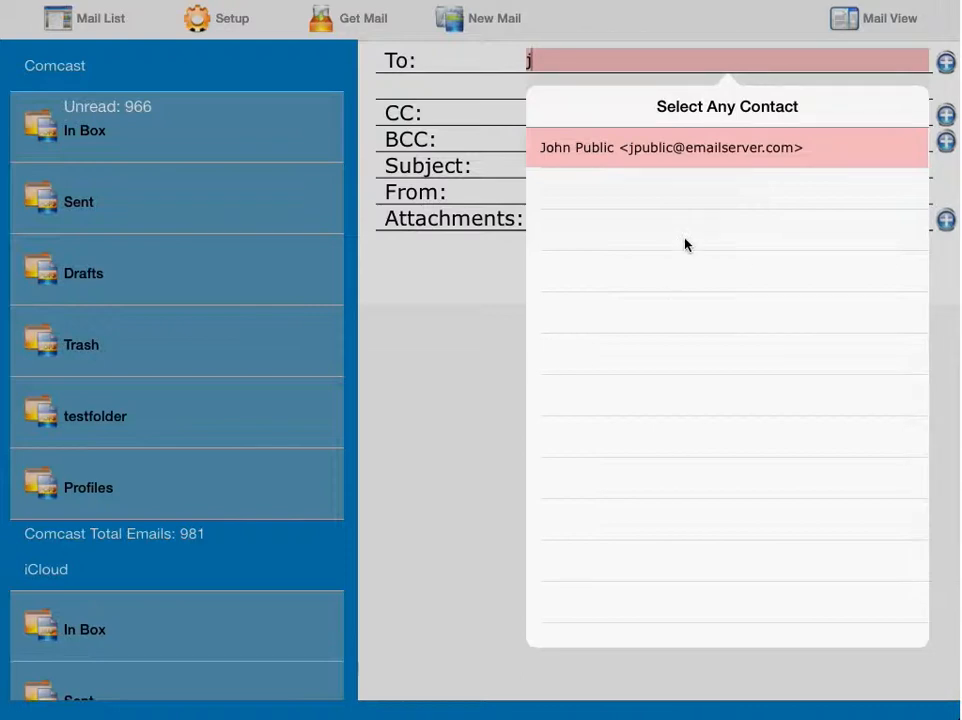
left_click(690, 149)
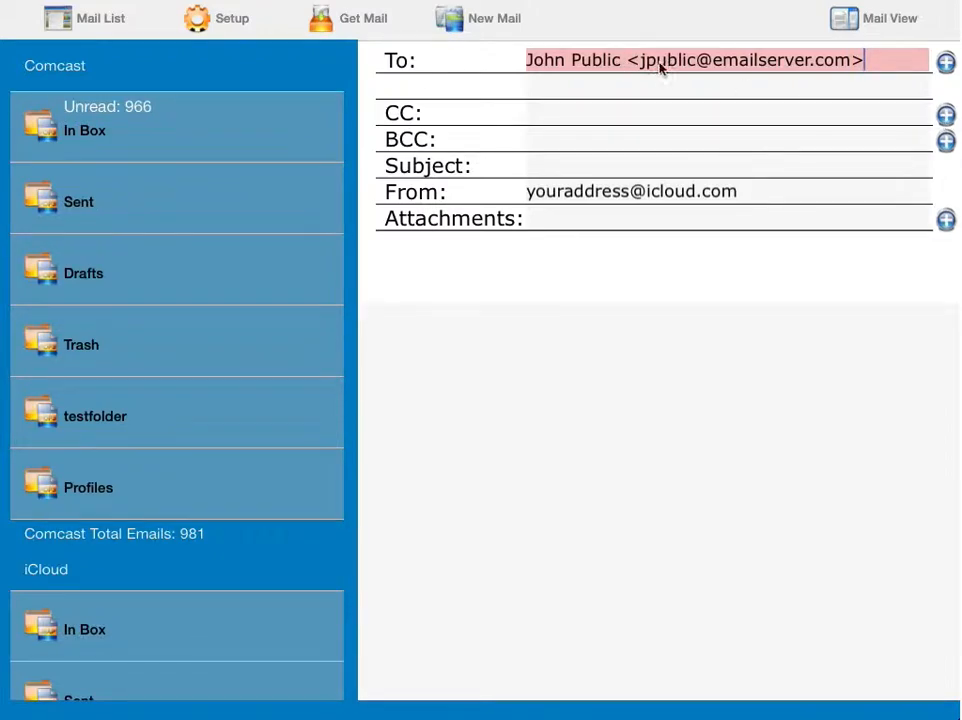
Step: Add two more contacts from the contact list as To recipients
left_click(946, 63)
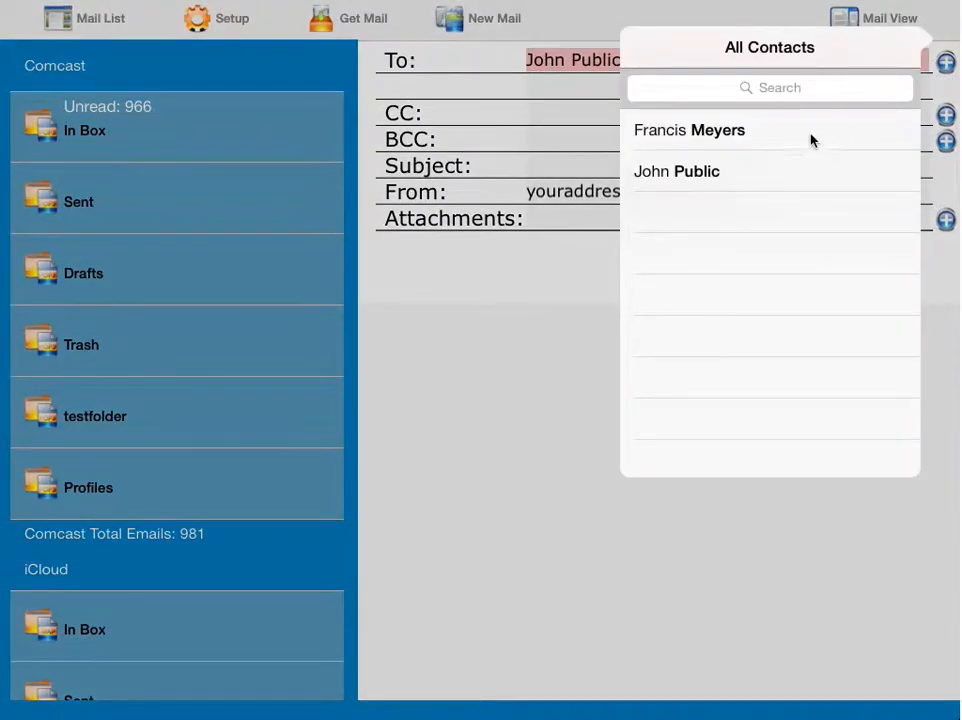
left_click(710, 136)
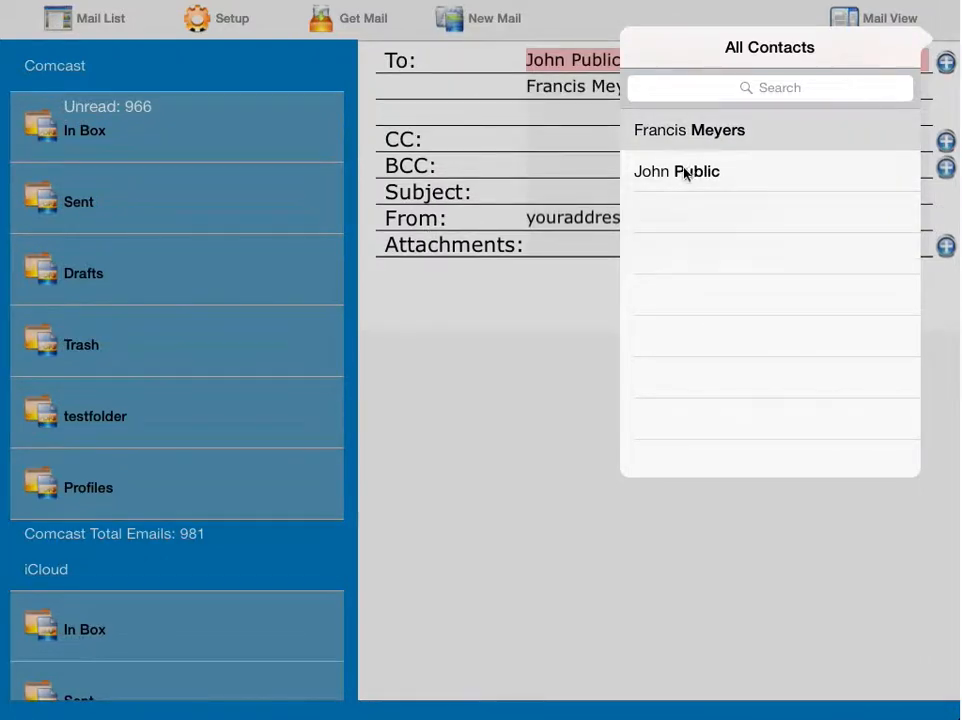
left_click(686, 174)
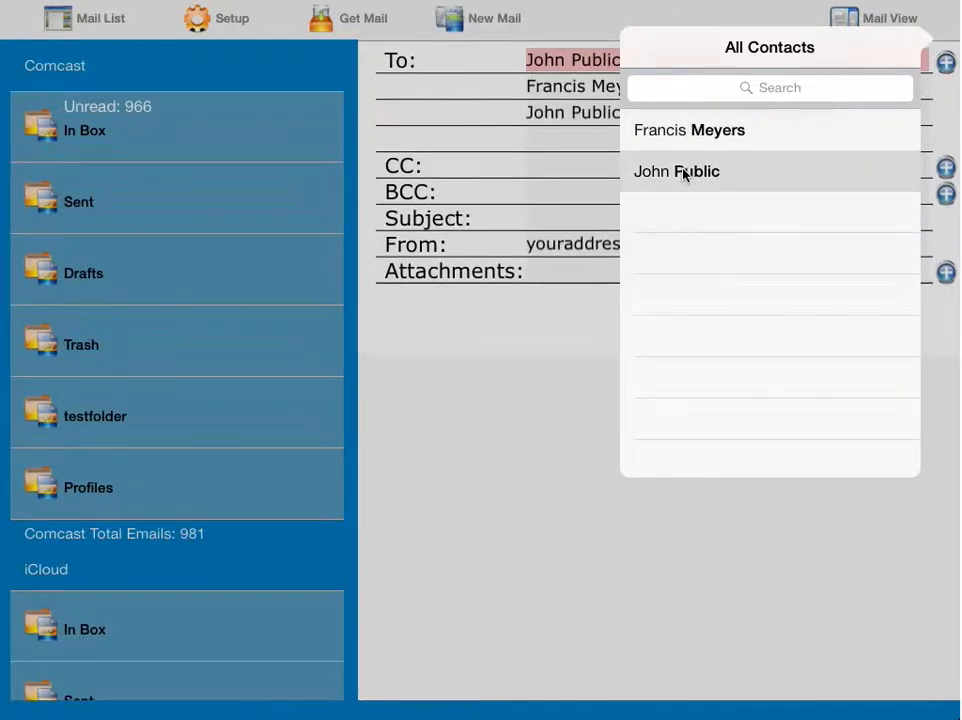
left_click(550, 438)
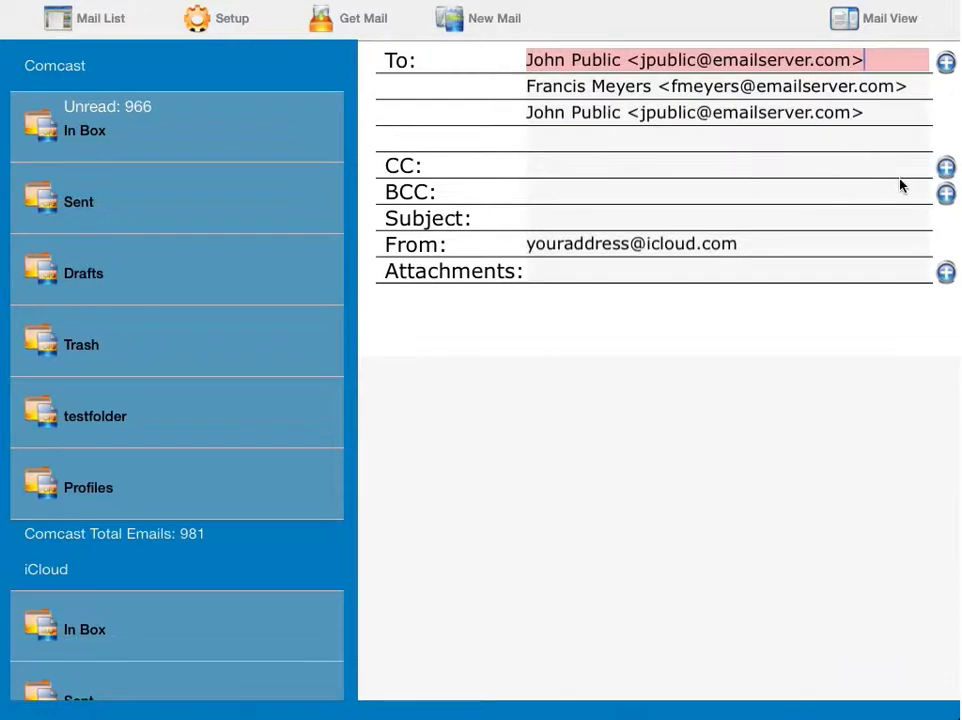
Step: Add one contact as the CC recipient and a different one as BCC
left_click(946, 168)
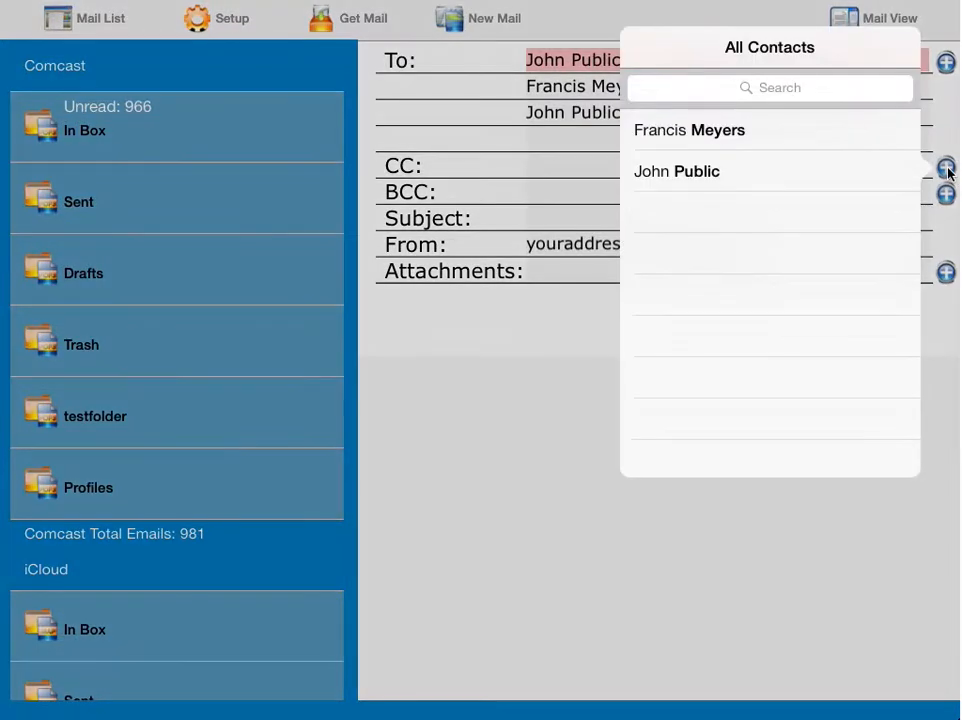
left_click(668, 172)
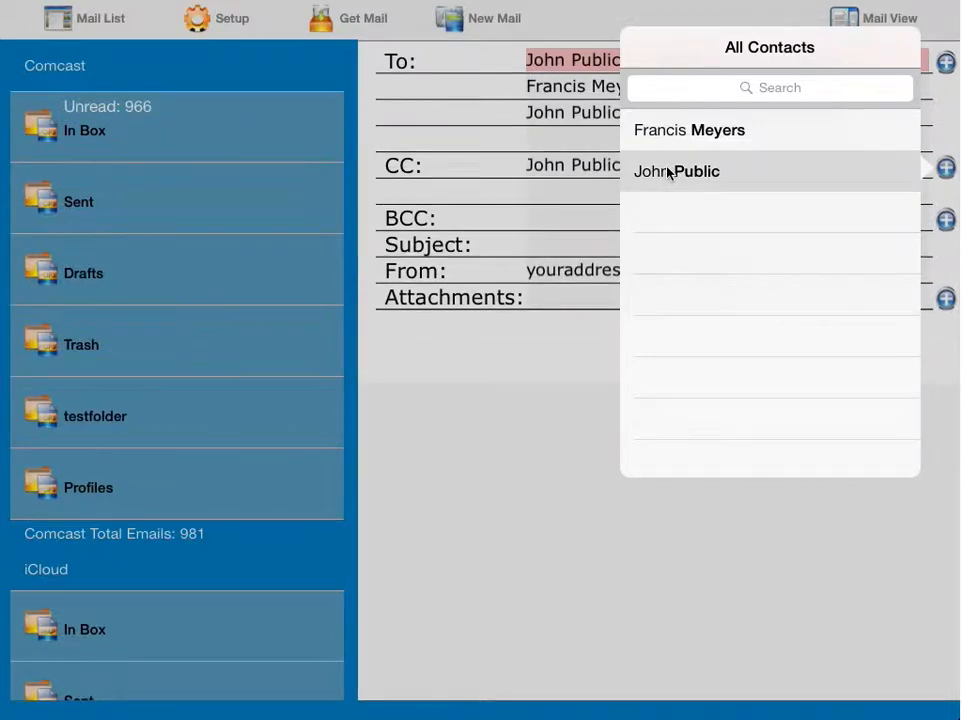
left_click(571, 227)
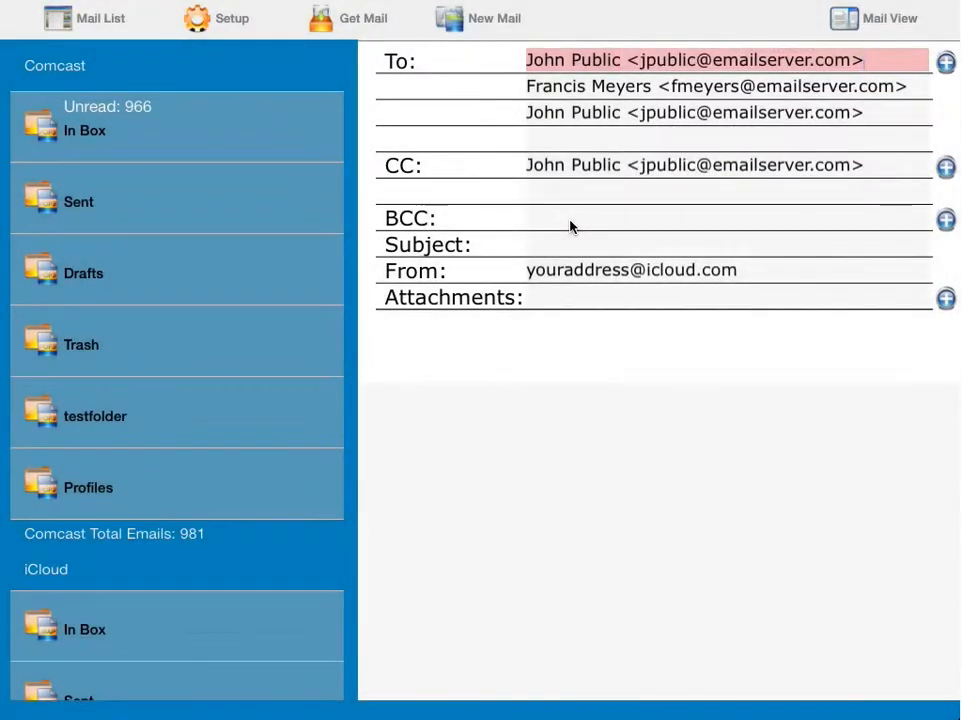
left_click(571, 225)
left_click(946, 221)
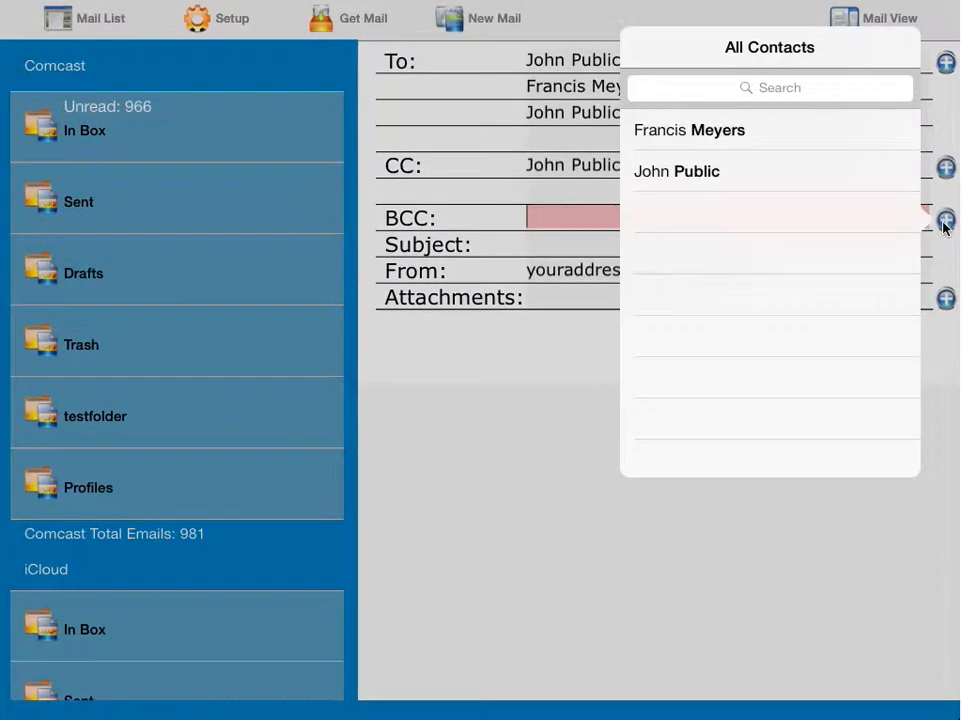
left_click(714, 139)
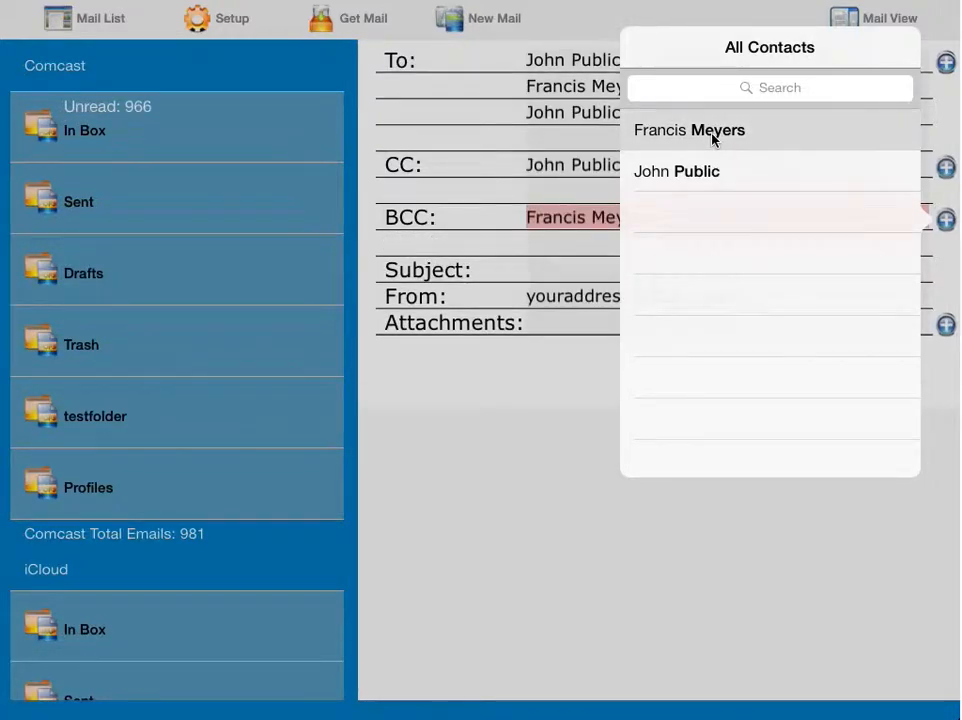
left_click(414, 575)
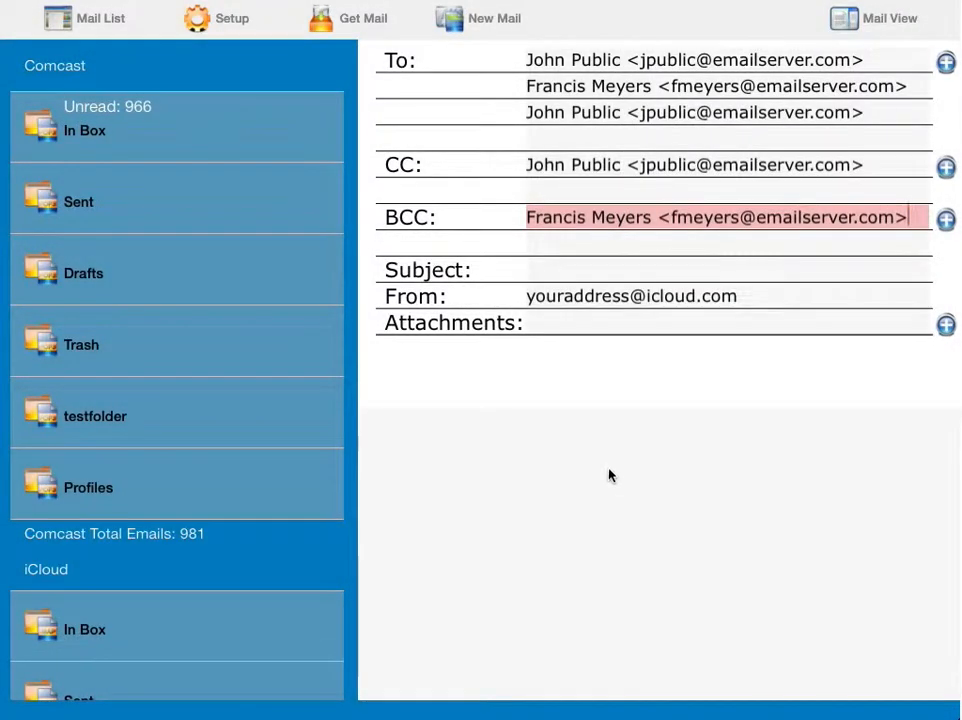
left_click(566, 271)
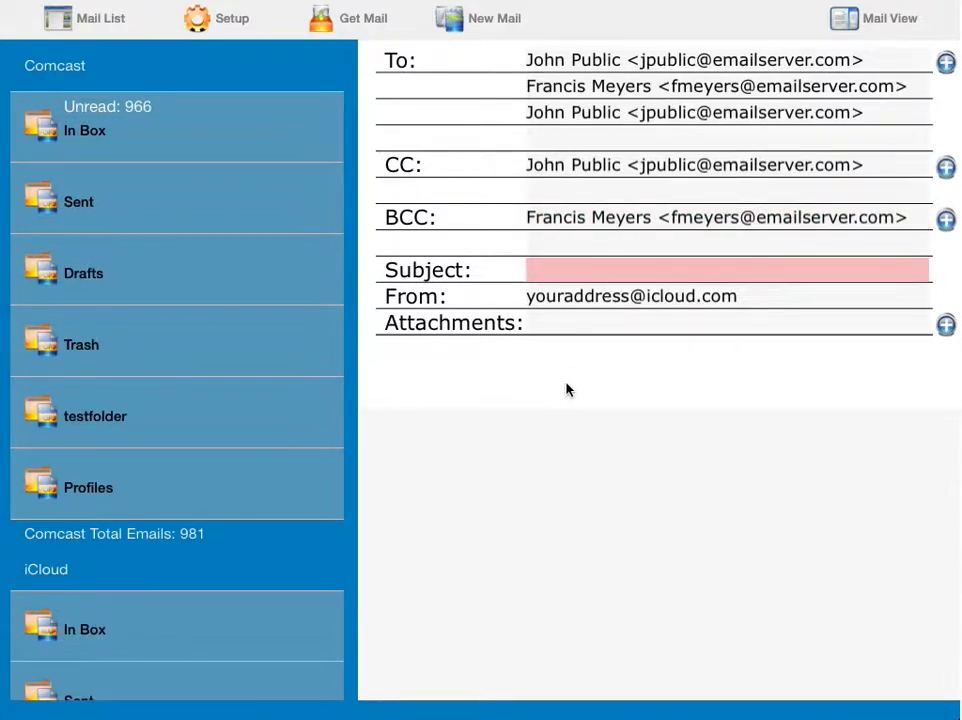
Step: Enter 'subject' as the email's subject line
type("subject")
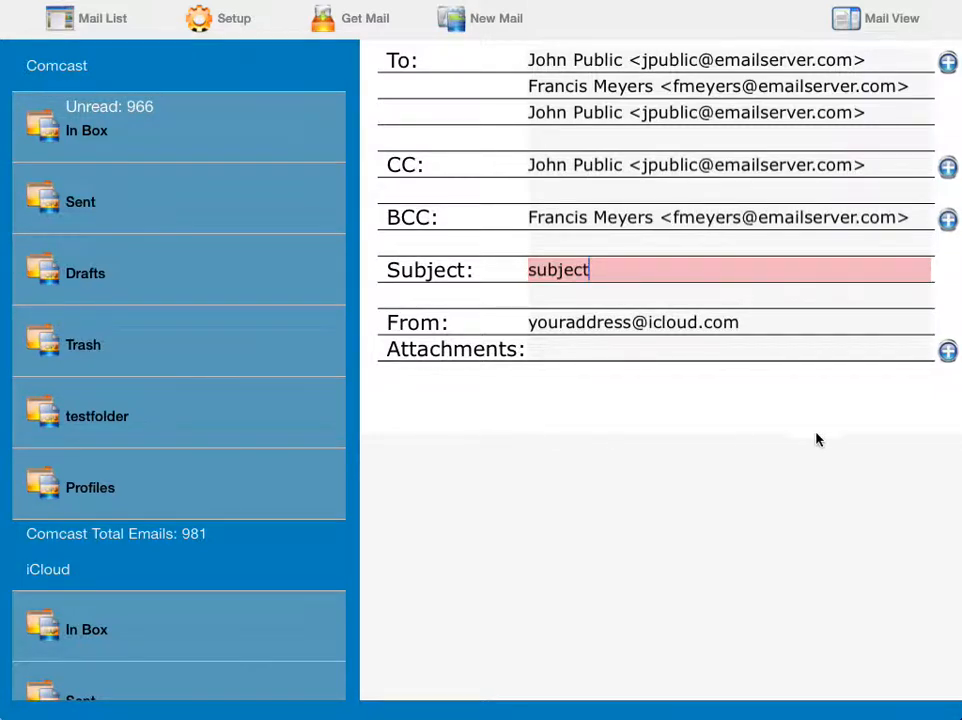
Step: Attach the autumn tree photo from Saved Photos as imagefile.png and show its actions
left_click(947, 351)
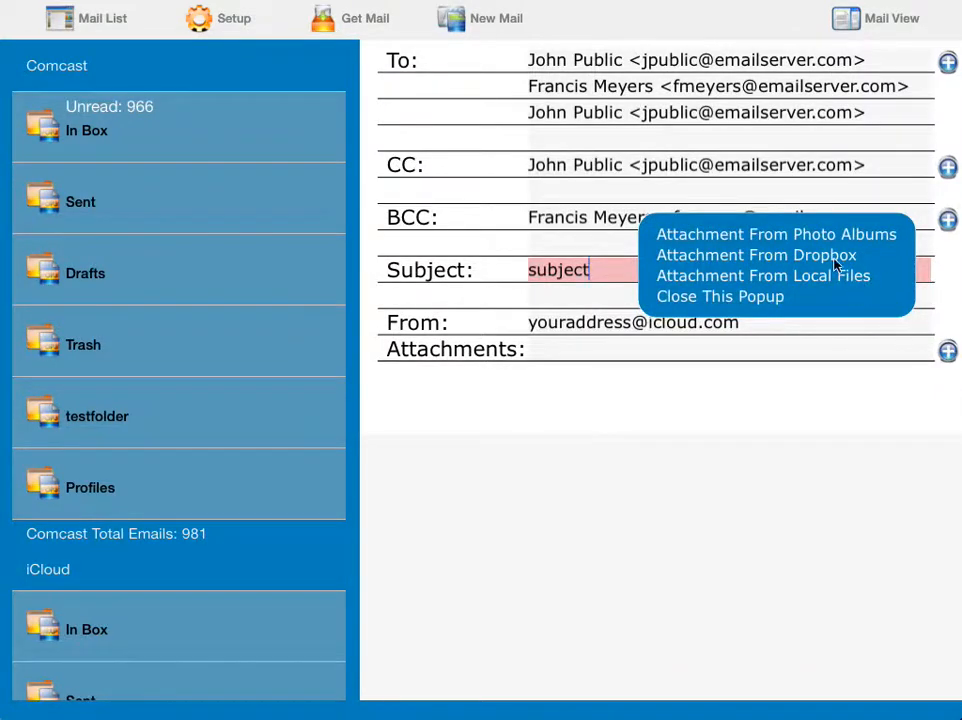
left_click(773, 238)
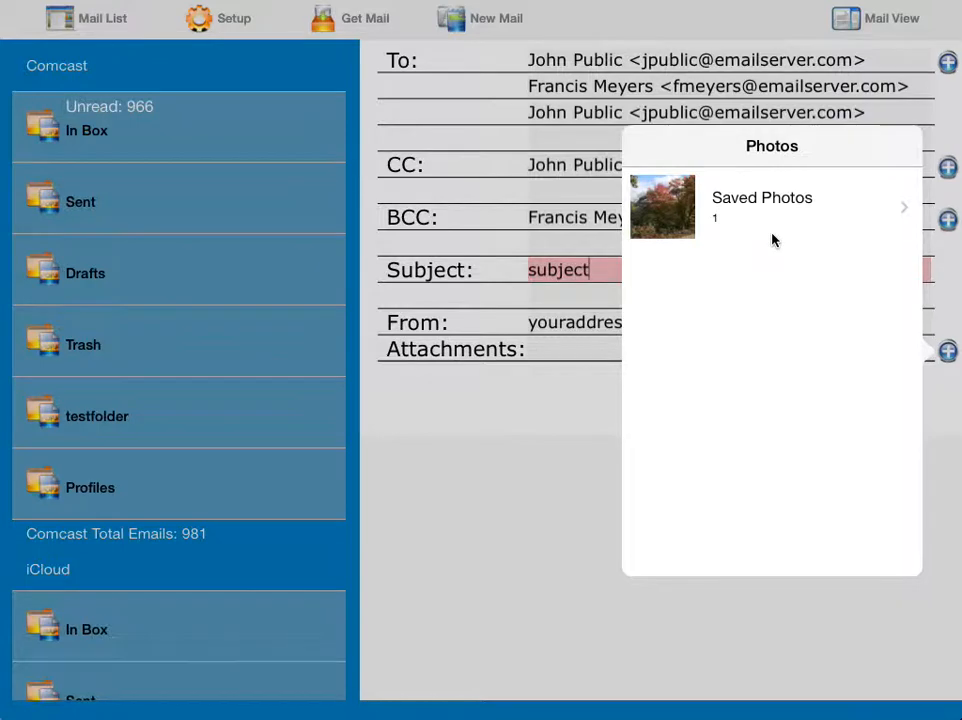
left_click(669, 212)
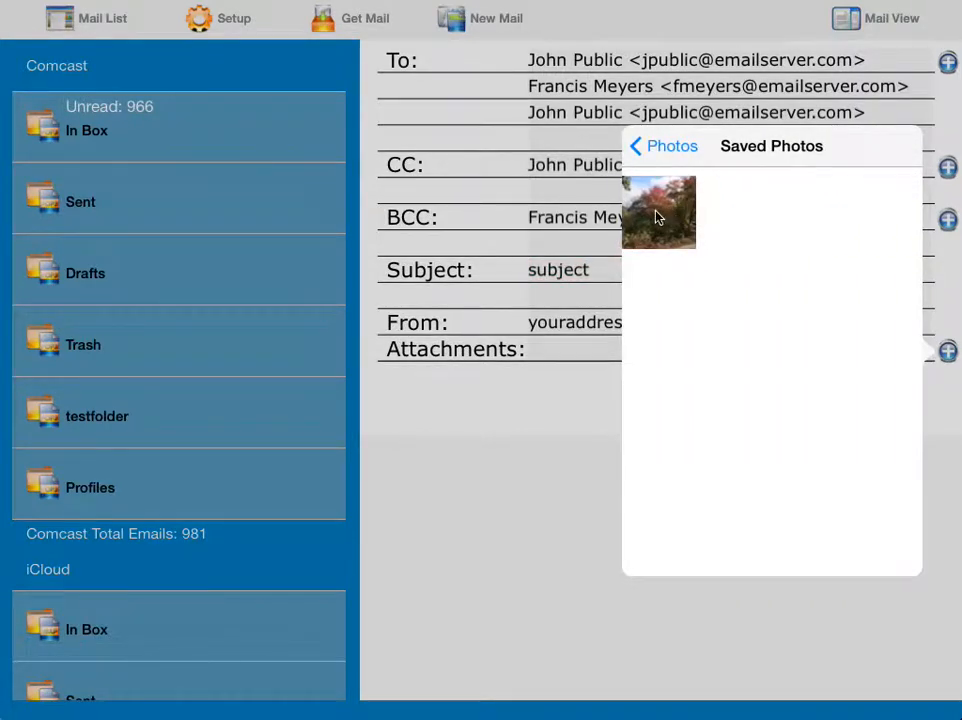
left_click(657, 216)
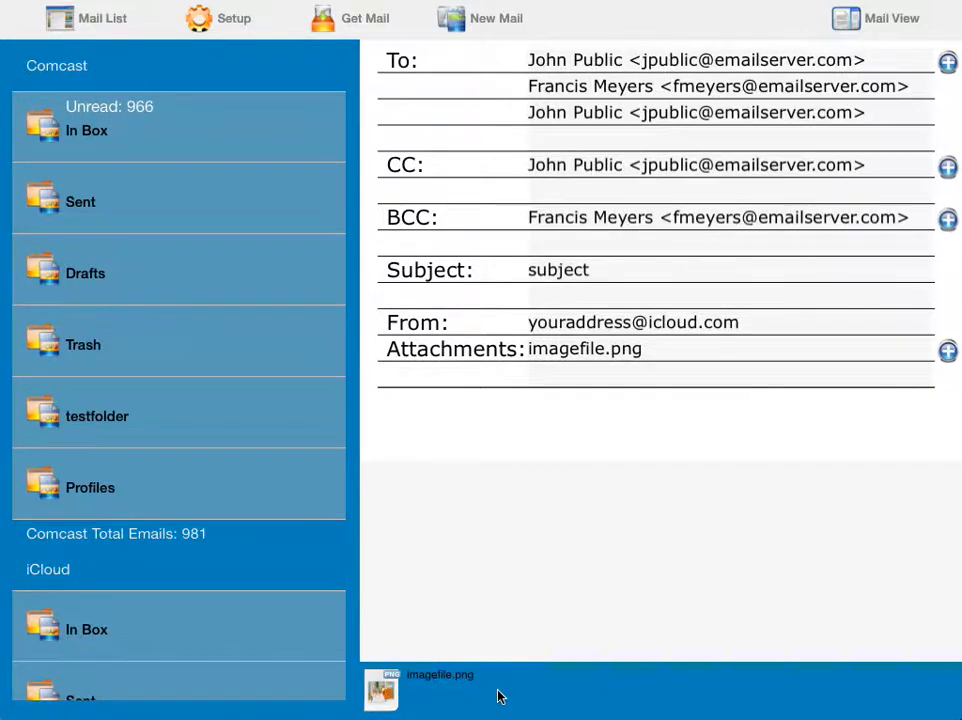
left_click(381, 691)
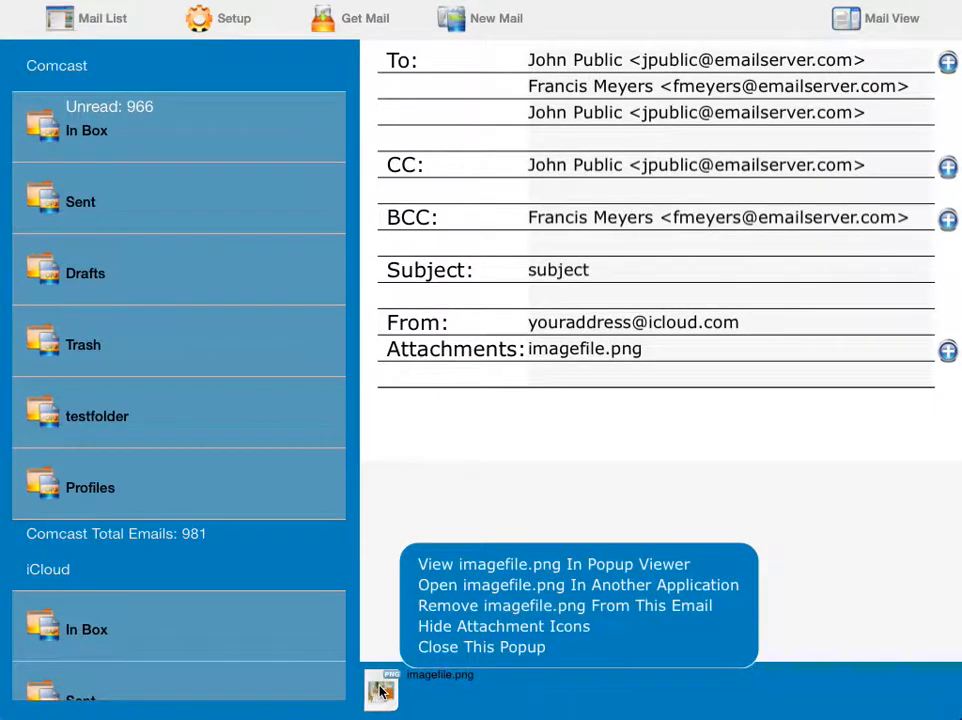
left_click(530, 567)
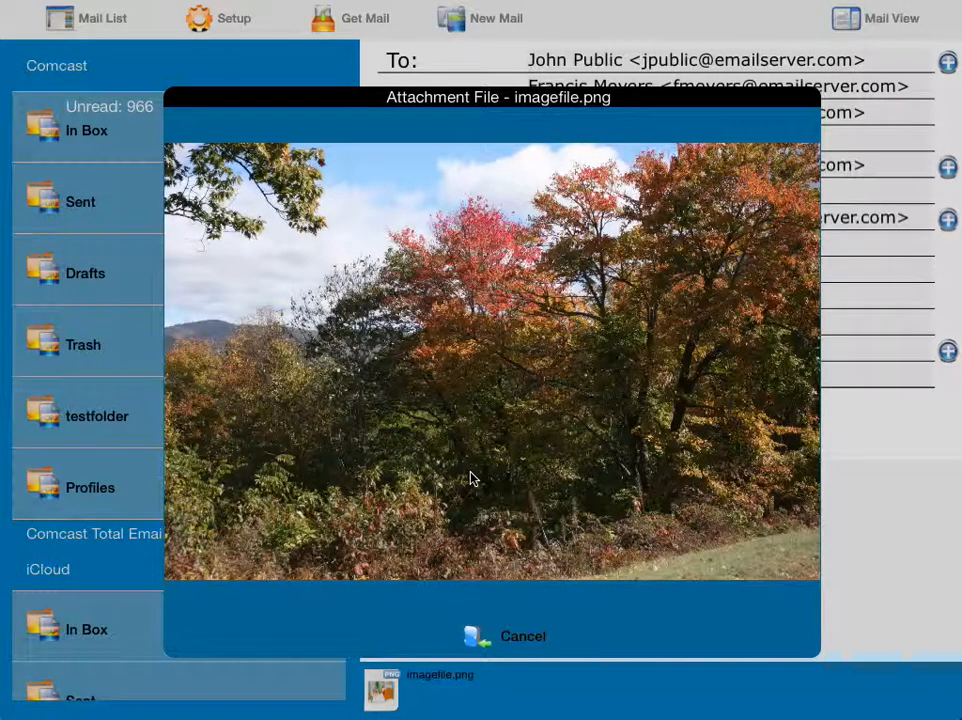
left_click(526, 640)
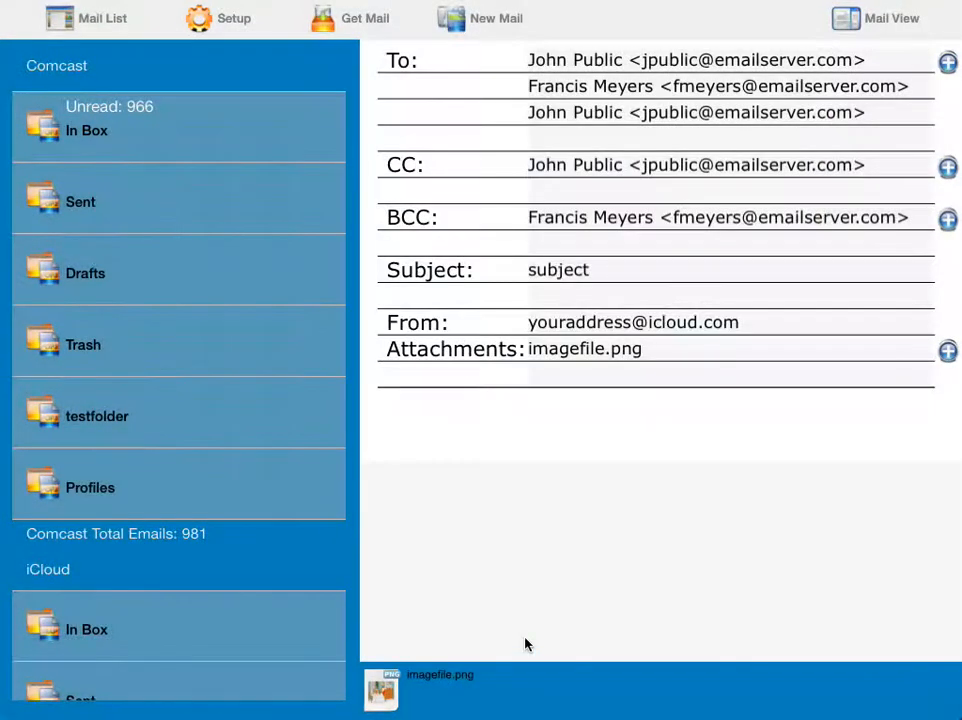
left_click(379, 691)
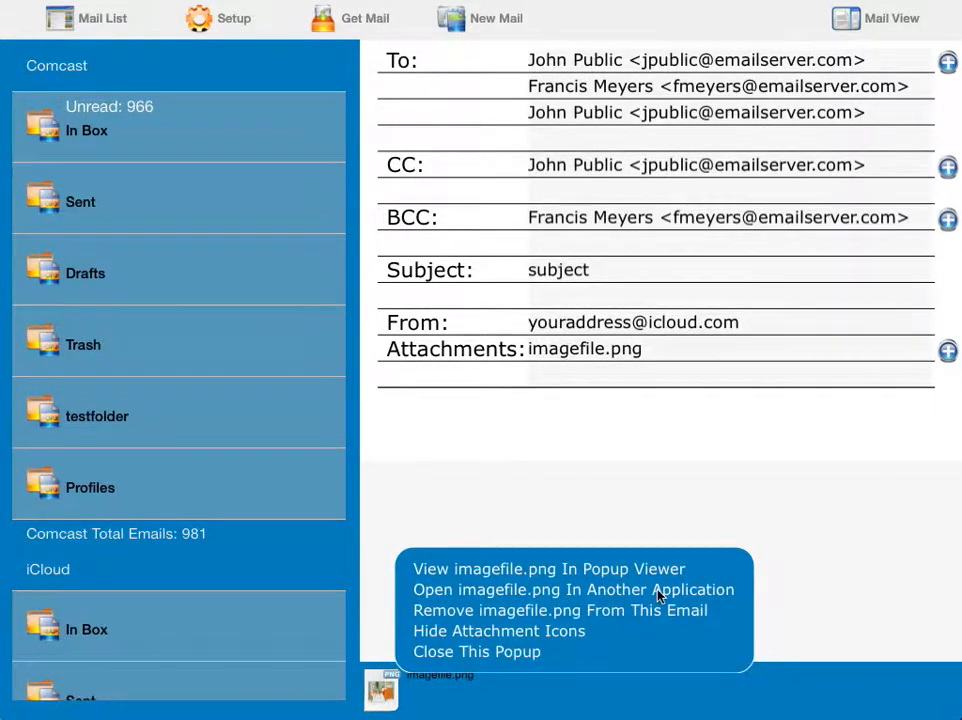
left_click(537, 615)
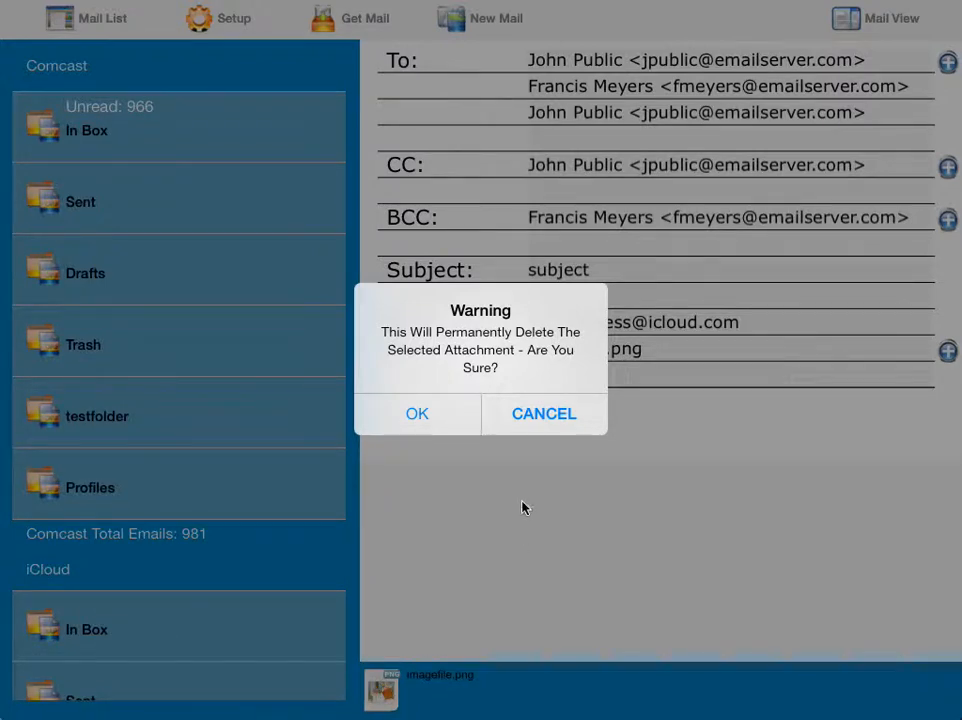
left_click(533, 418)
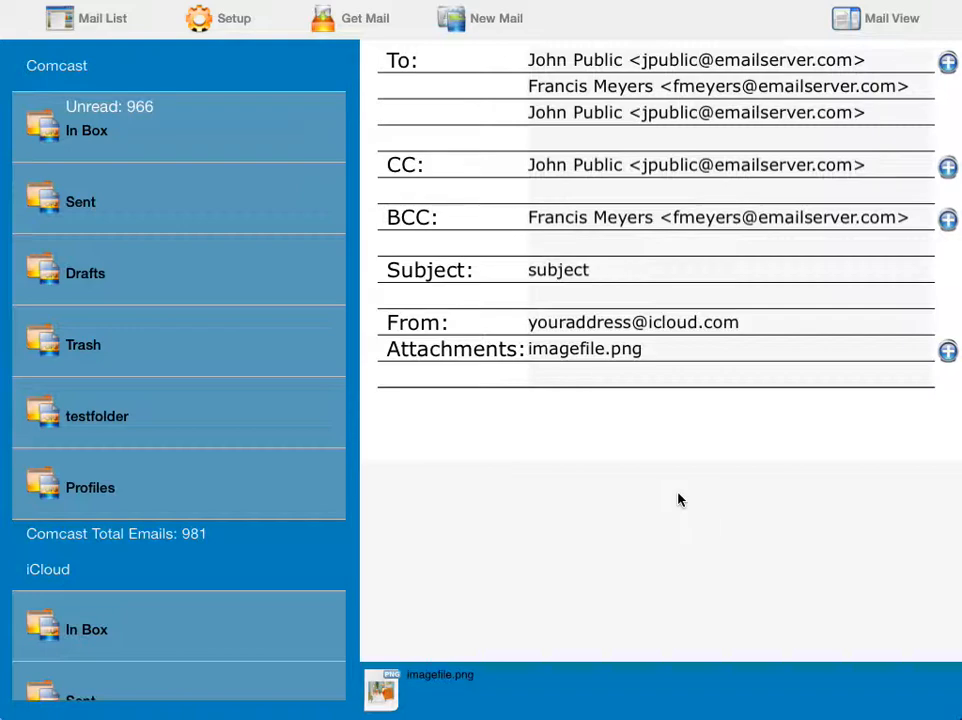
Step: Try attaching from Dropbox, dismiss the install prompt, and reopen the attachment sources
left_click(947, 352)
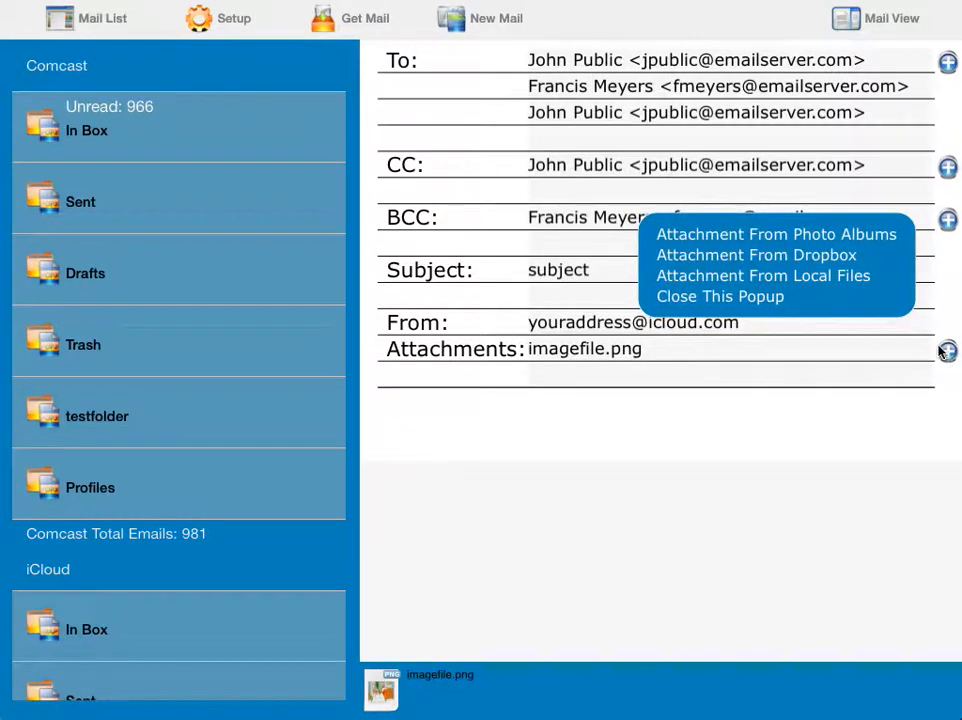
left_click(783, 257)
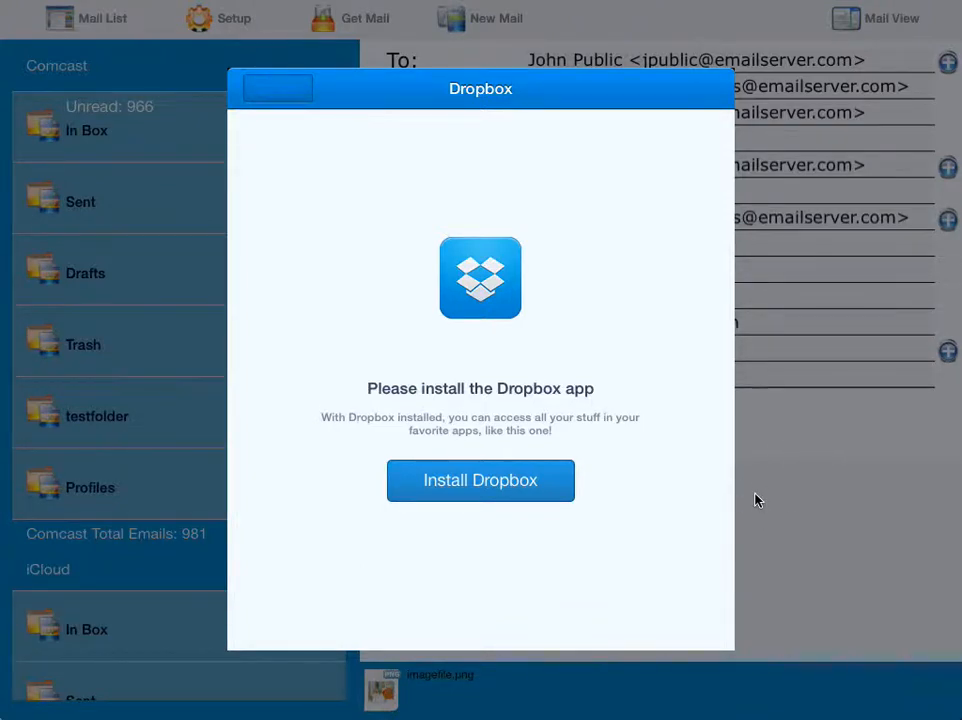
left_click(280, 88)
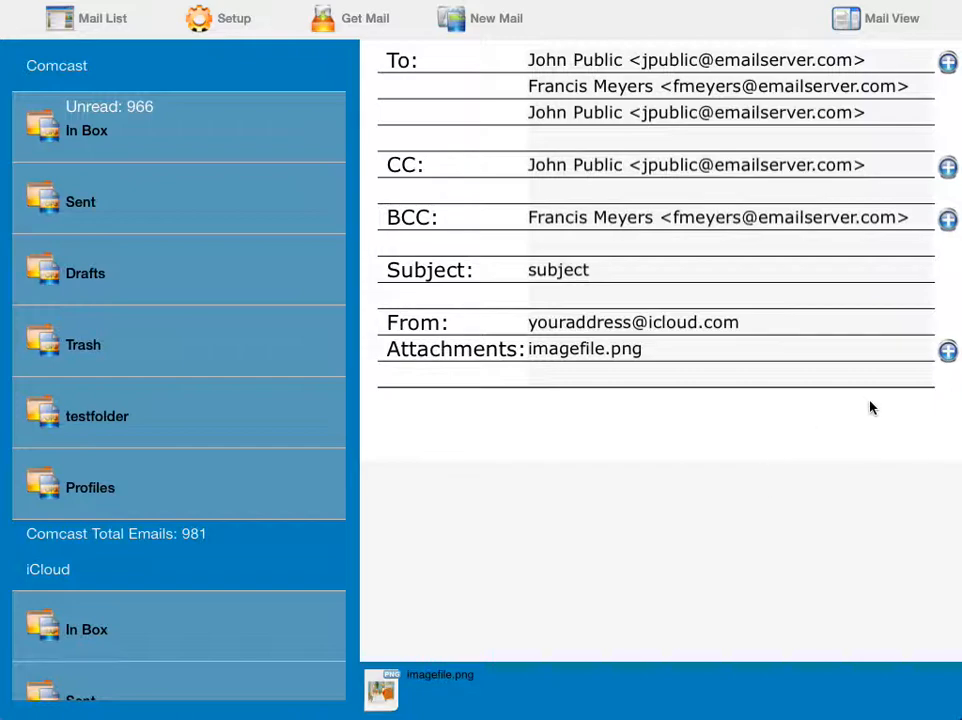
left_click(947, 351)
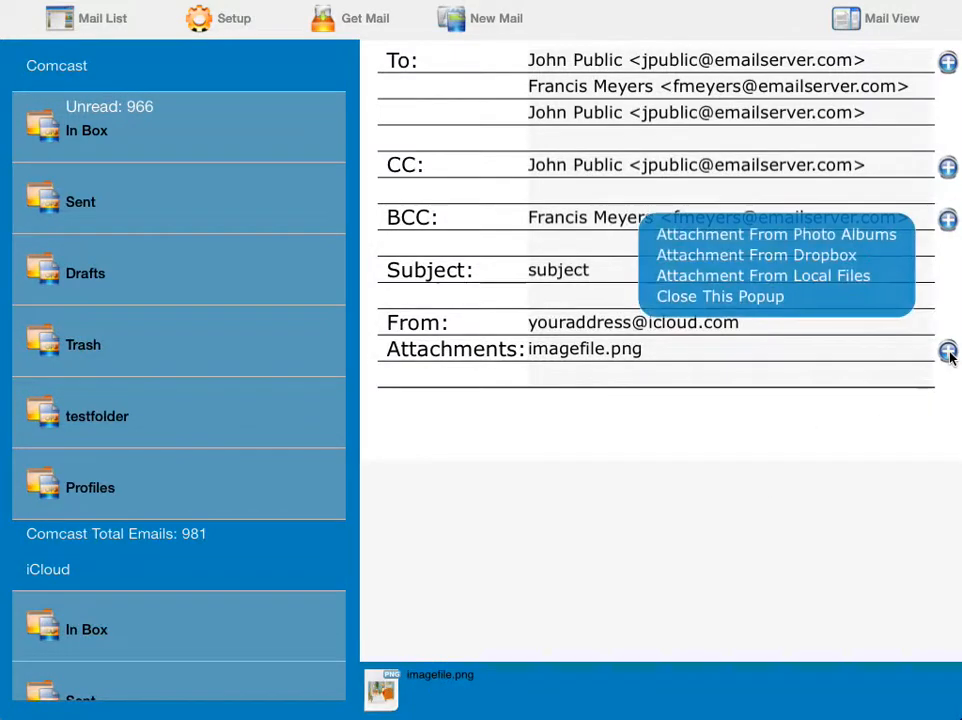
left_click(789, 276)
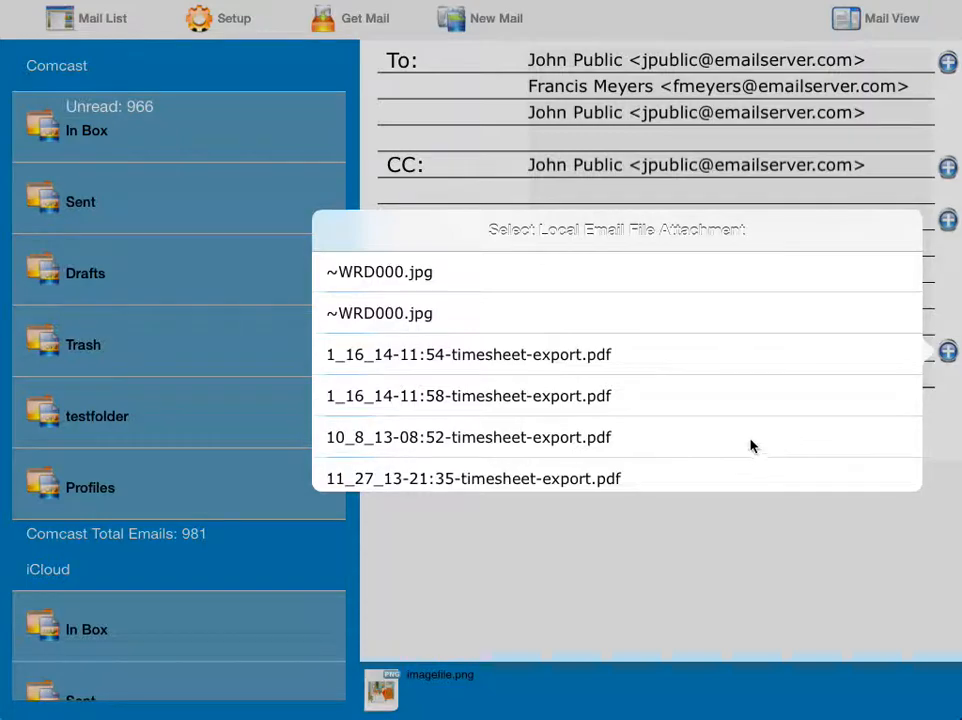
left_click_drag(752, 446, 734, 298)
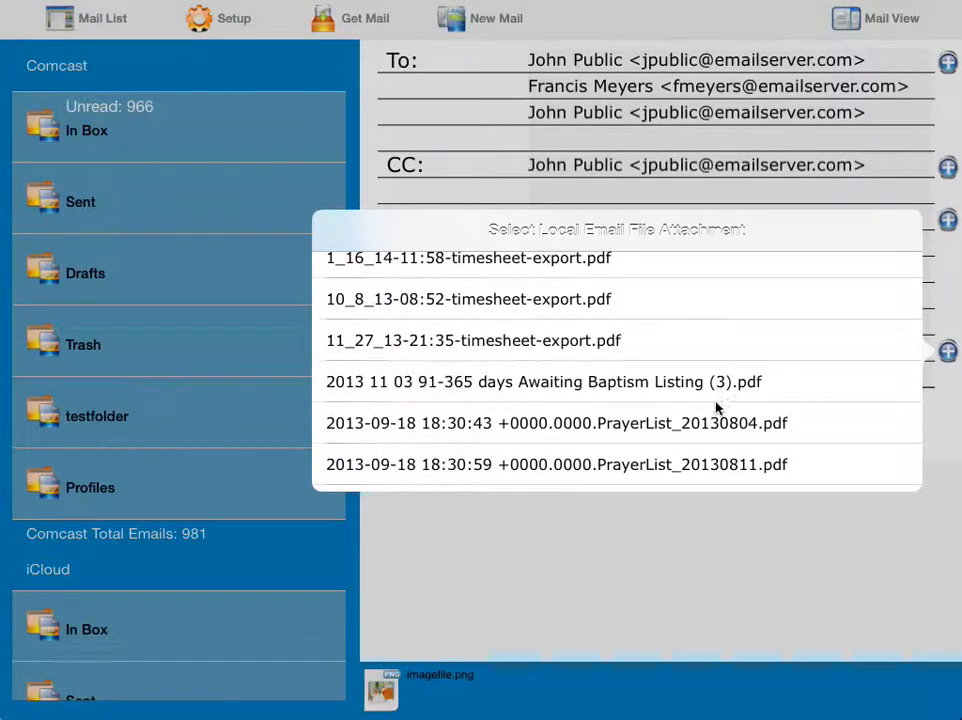
left_click_drag(707, 391, 685, 286)
left_click_drag(777, 421, 764, 266)
left_click_drag(760, 399, 752, 212)
left_click_drag(741, 460, 711, 562)
left_click_drag(748, 390, 752, 330)
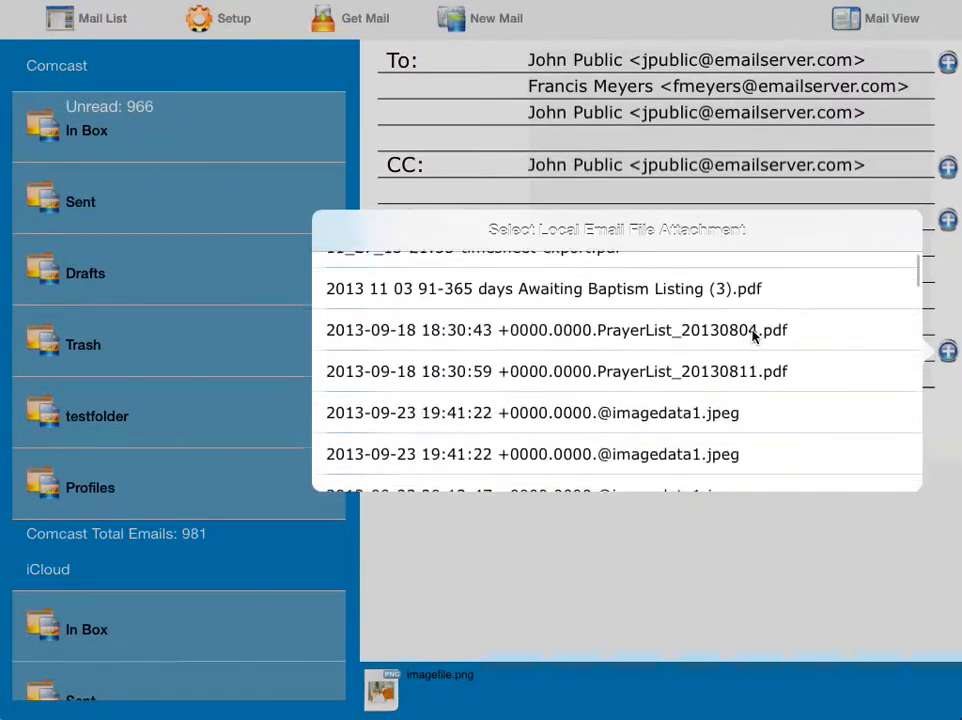
left_click(655, 412)
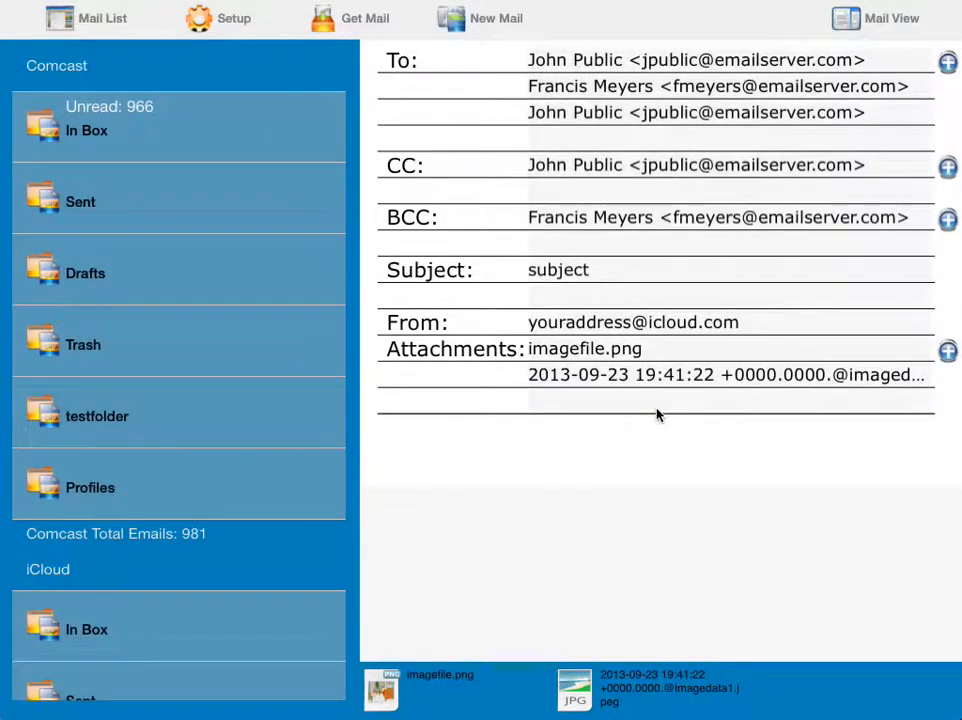
left_click(570, 690)
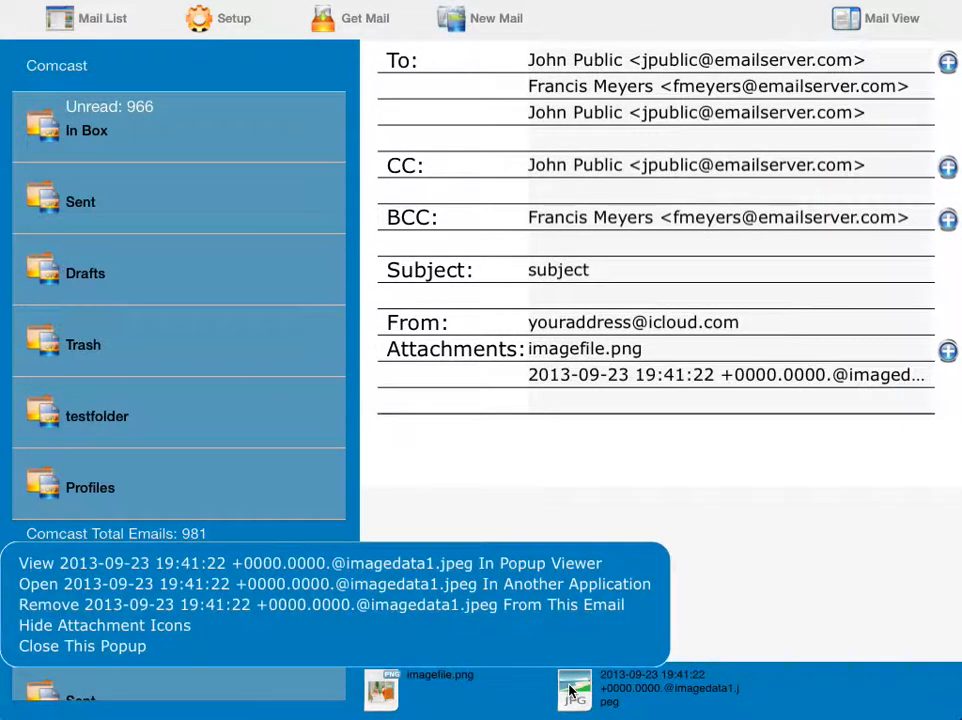
Step: Close the imagedata1.jpeg actions popup so both attachments show
left_click(740, 566)
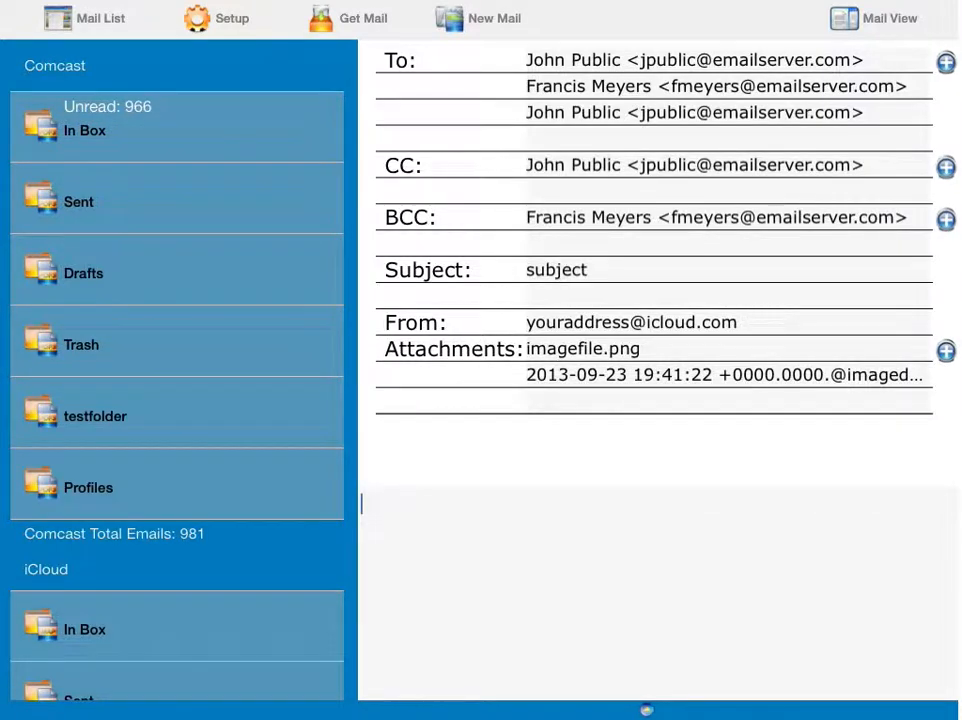
Step: Type 'Here is line 1 of our message' and 'Here is a line after our image.' in the body
left_click(427, 505)
type("Here is line 1")
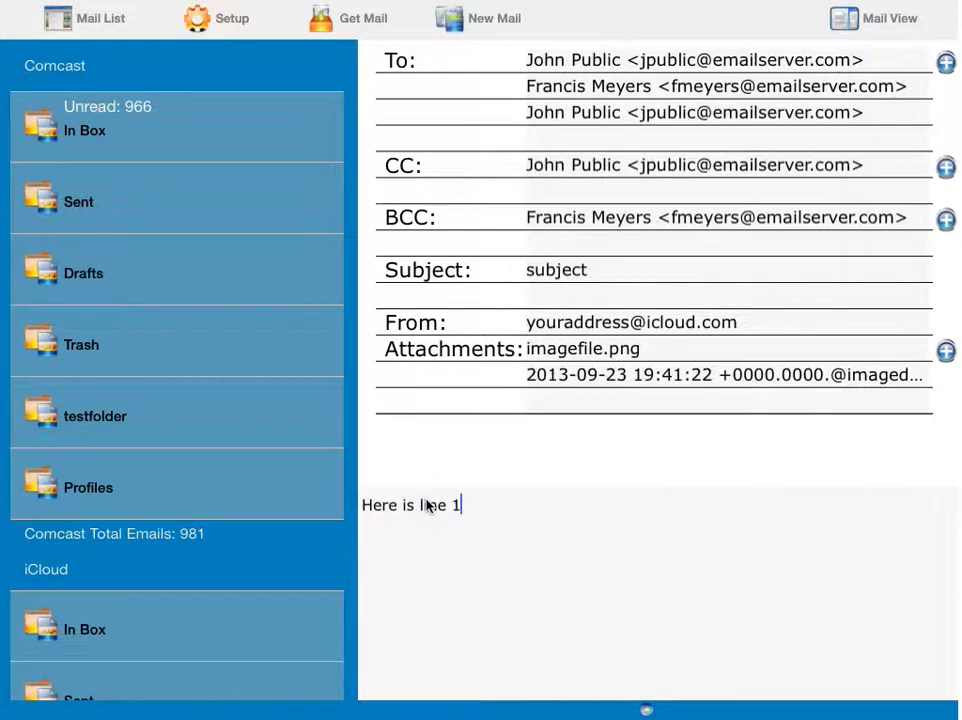
type(" of our message")
key("Return")
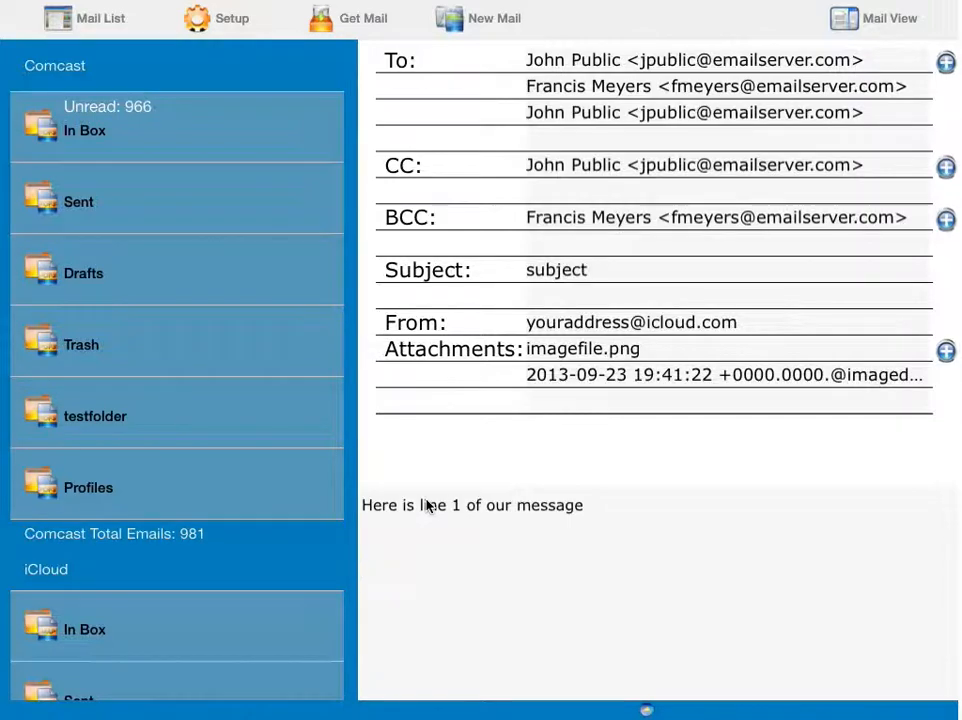
type("Here is a line afte")
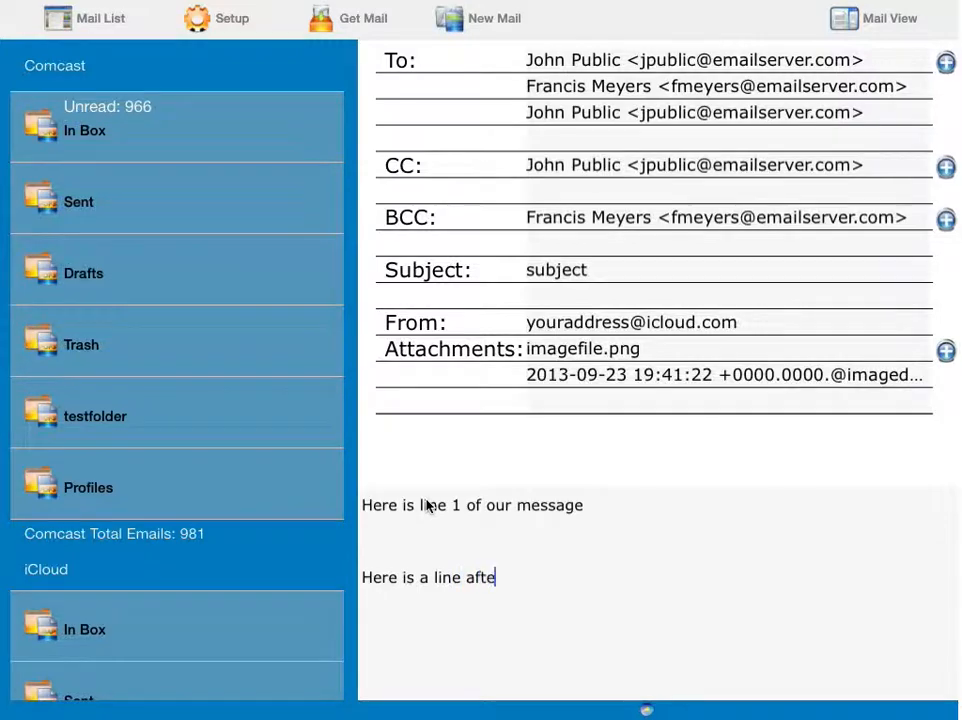
type("r our image.")
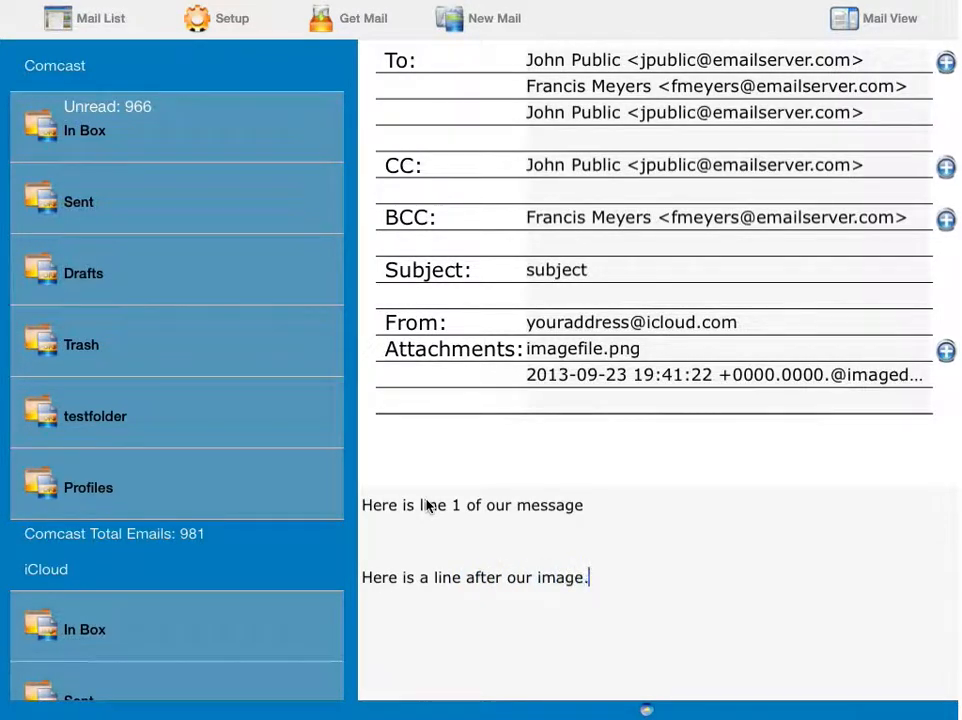
key("Return")
Step: Put the insertion point on the blank body line and bring up the app switcher
left_click(365, 535)
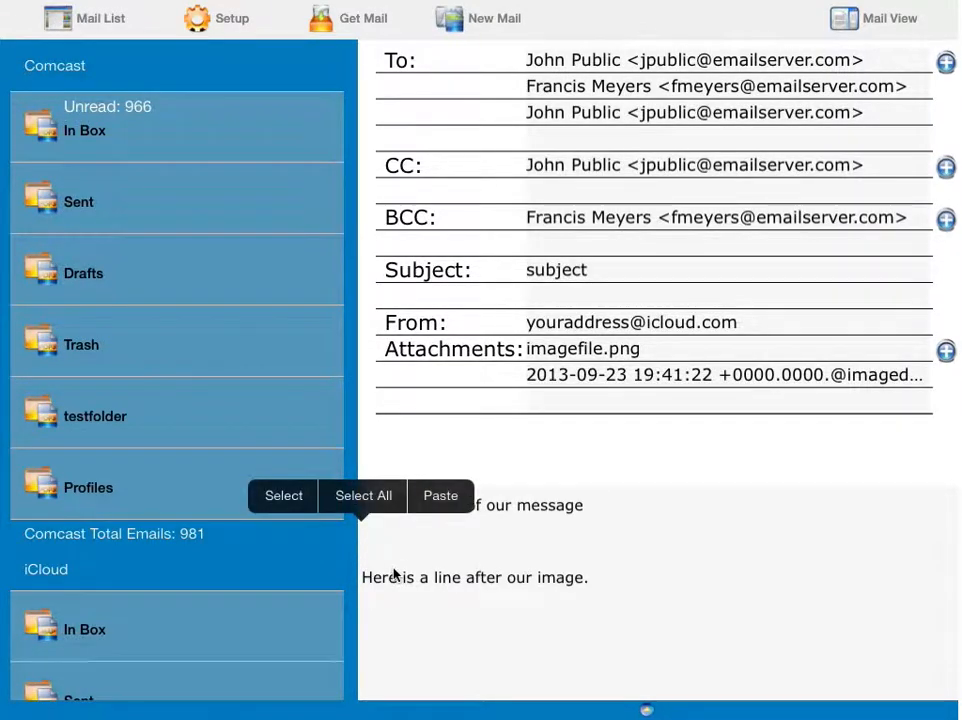
left_click(452, 545)
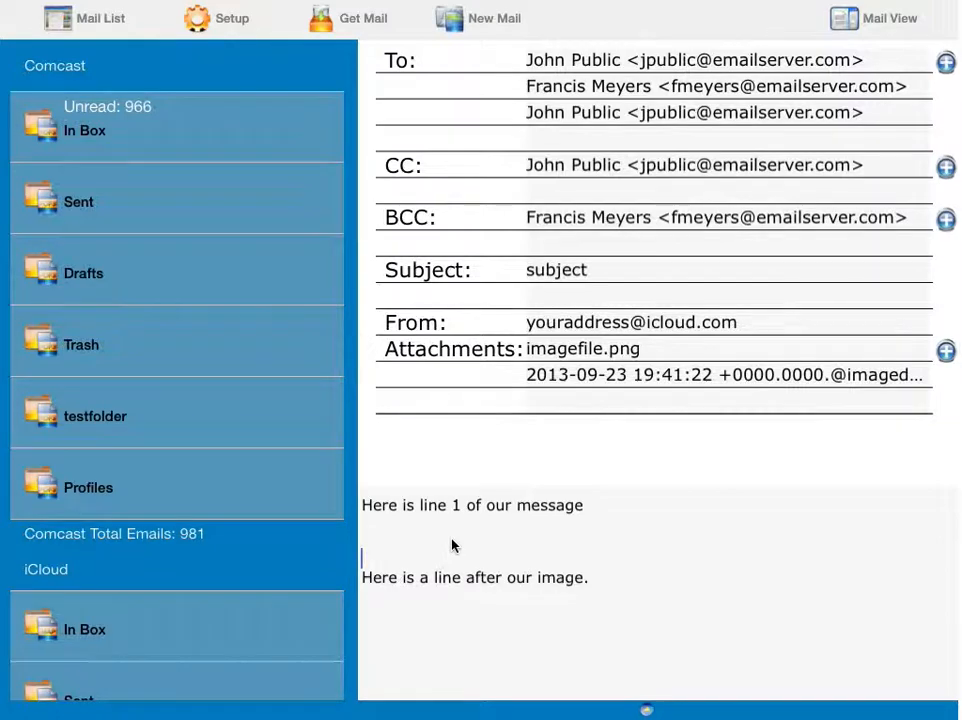
key("shift+super+h")
key("shift+super+h")
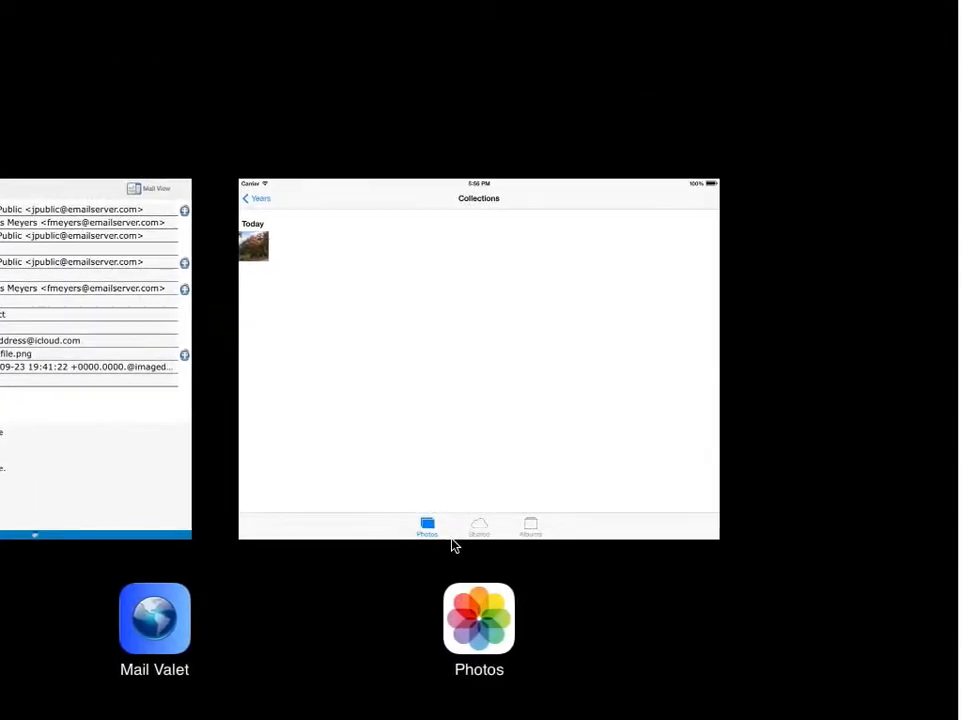
Step: Copy today's autumn trees photo in Photos and return to Mail Valet
left_click(441, 322)
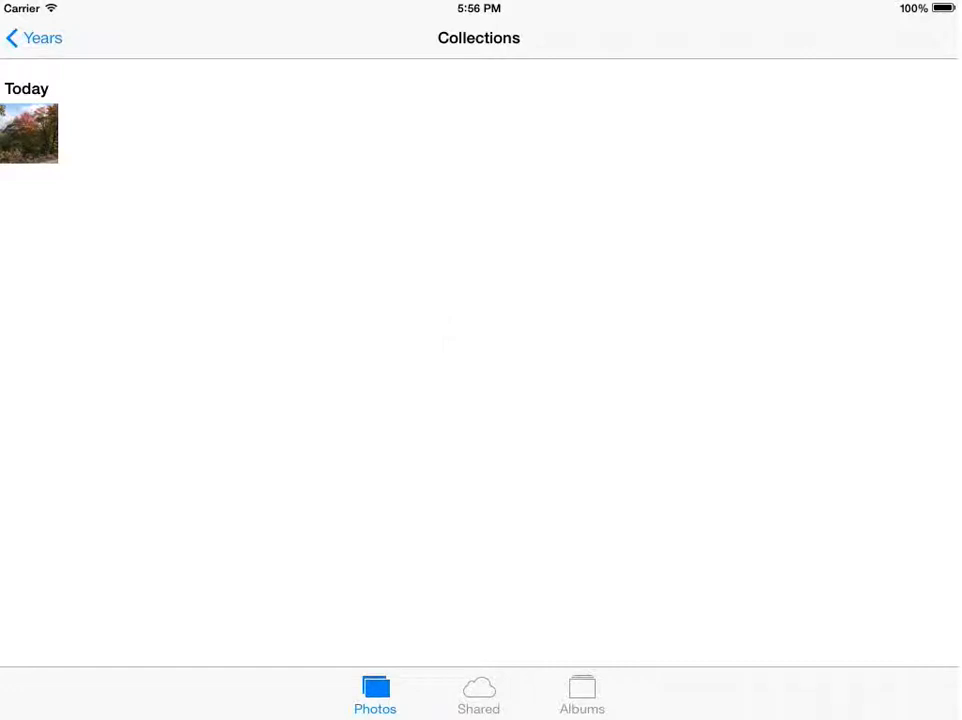
left_click(45, 140)
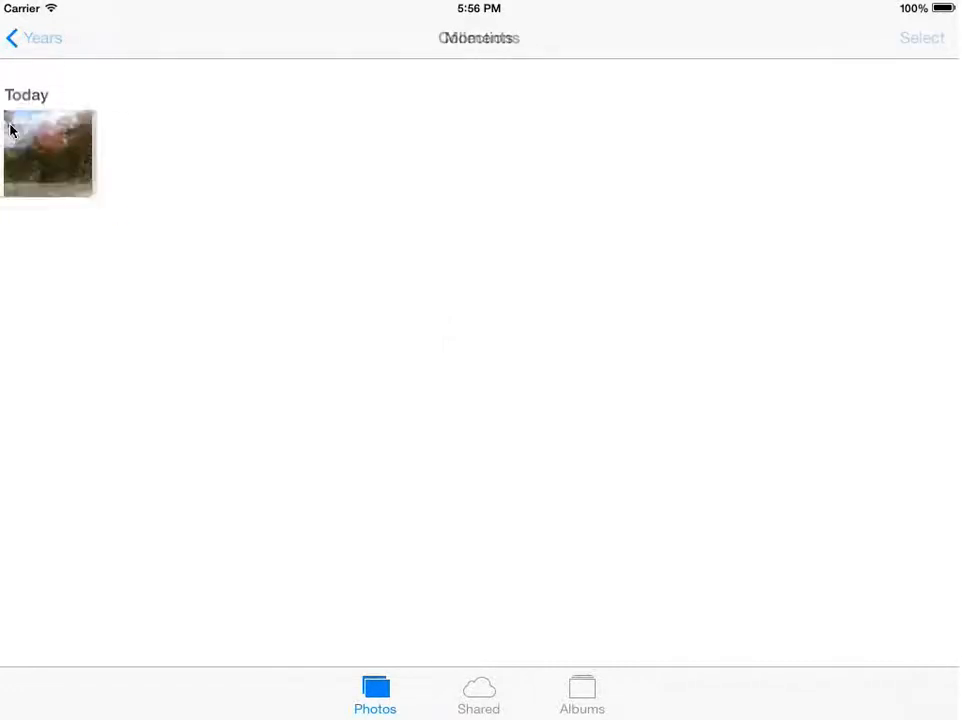
left_click(88, 180)
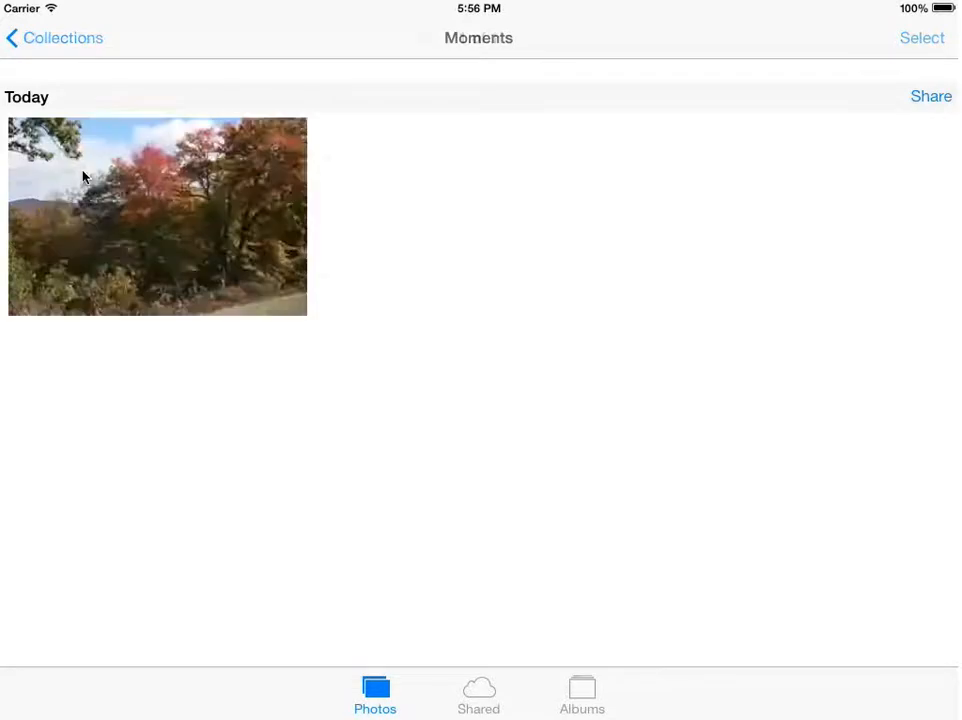
left_click(354, 305)
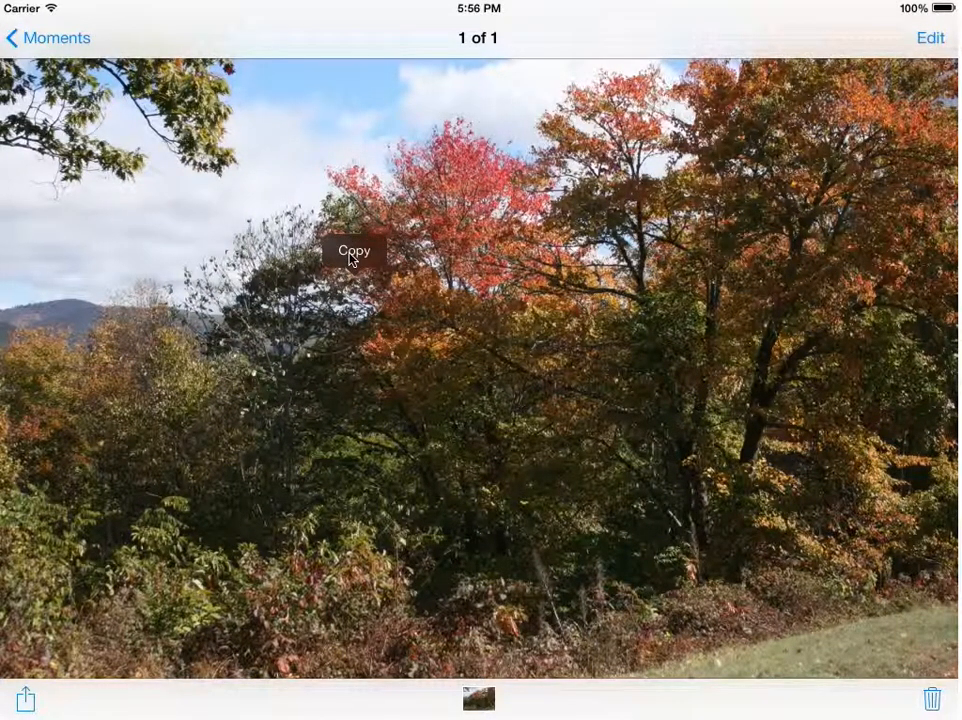
left_click(352, 252)
key("super+shift+h")
key("super+shift+h")
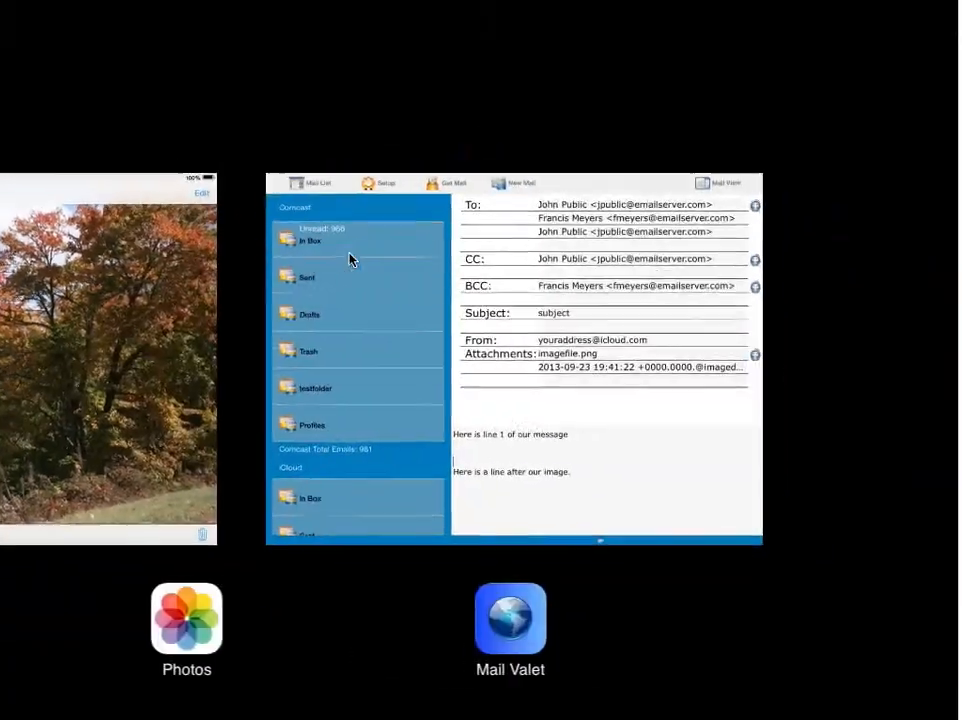
left_click(558, 367)
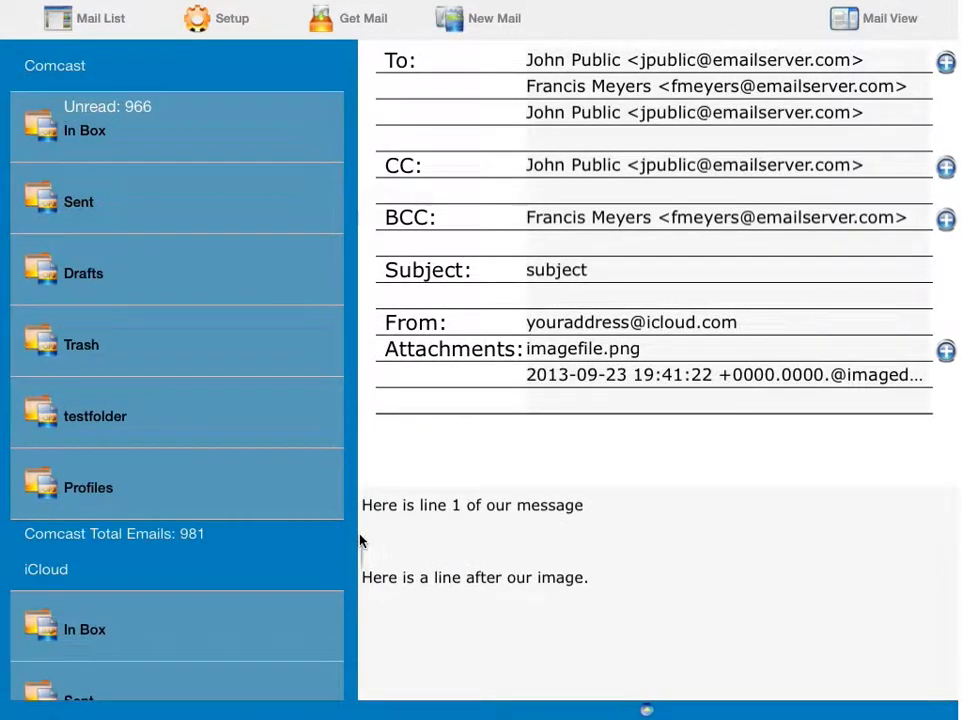
Step: Paste the copied autumn trees photo beneath 'Here is line 1 of our message'
left_click_drag(360, 540, 361, 537)
left_click(440, 495)
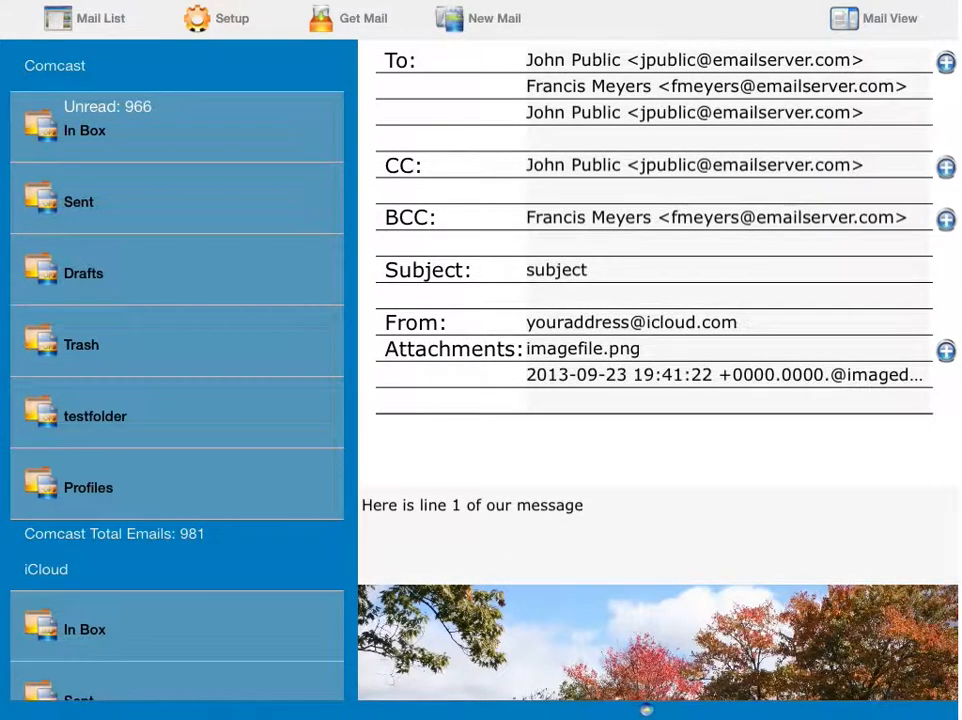
left_click_drag(812, 556, 715, 305)
left_click_drag(719, 580, 747, 600)
Step: Show the email's attachments and scroll through the message to review them
left_click(645, 712)
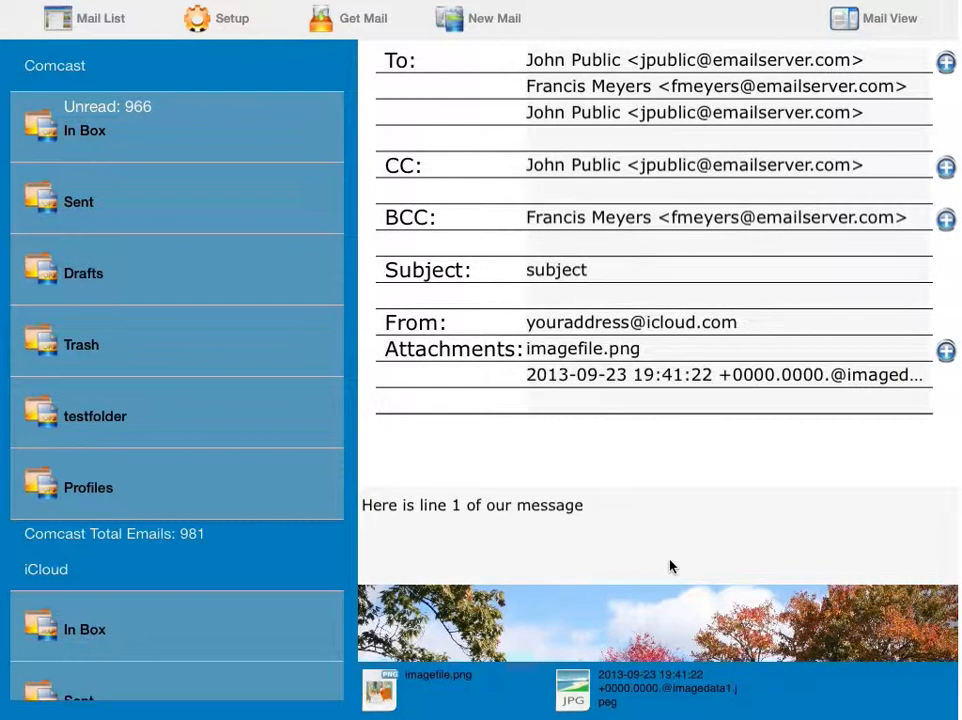
left_click_drag(672, 538, 663, 408)
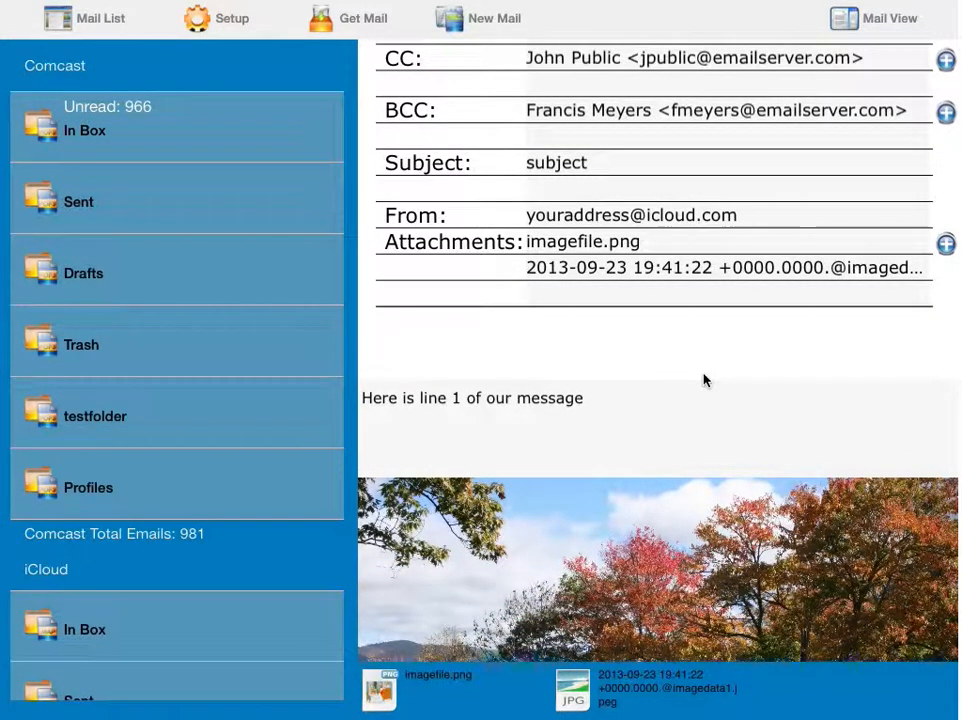
left_click_drag(704, 380, 700, 168)
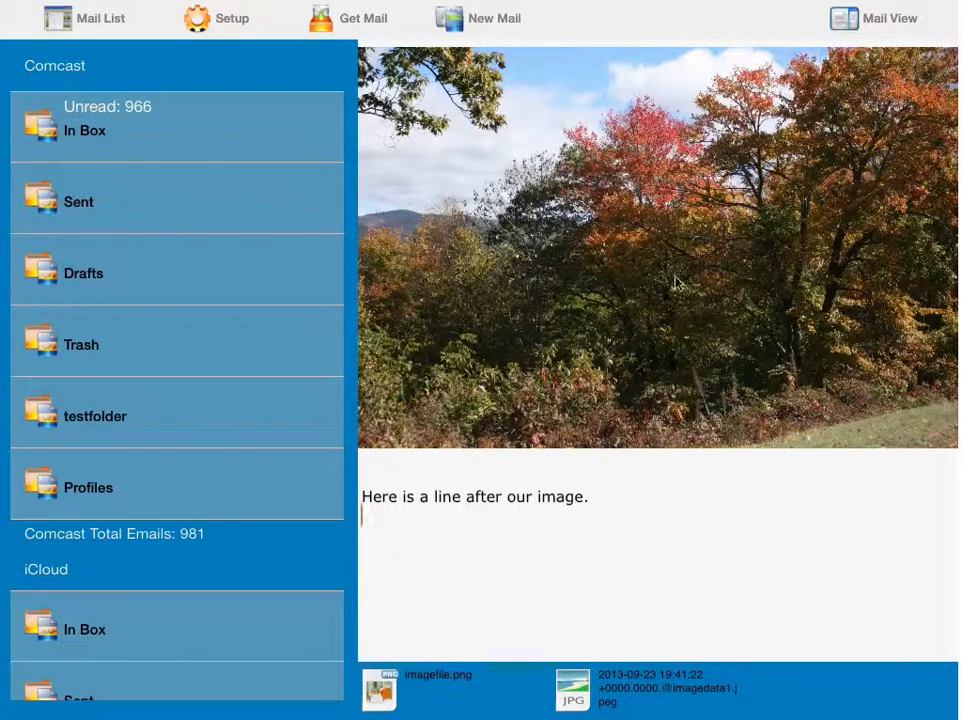
left_click_drag(674, 547, 668, 633)
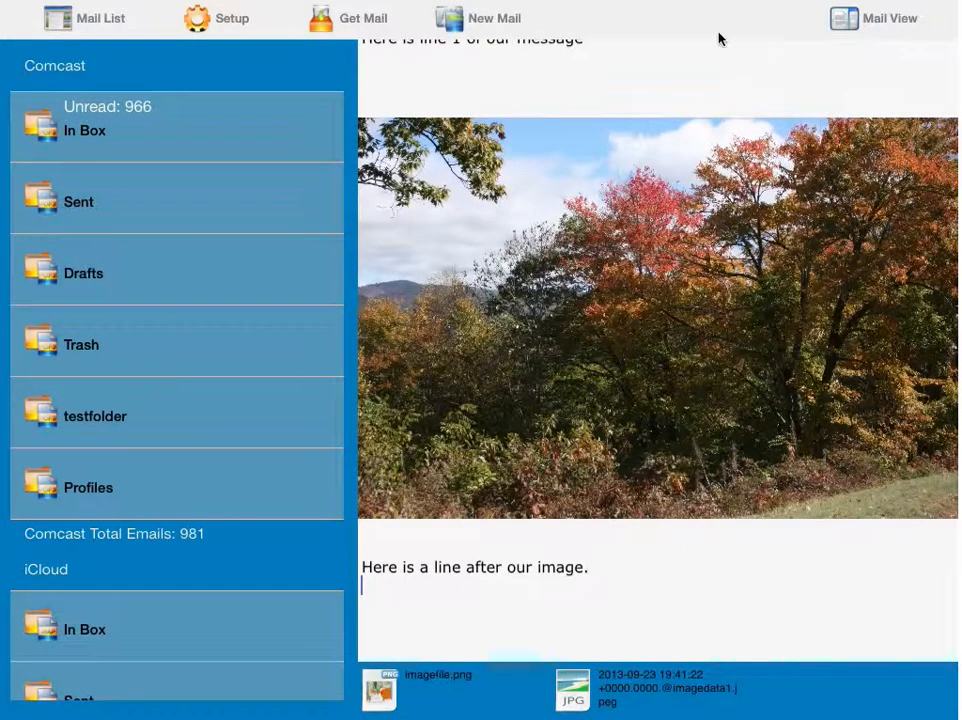
left_click_drag(697, 75, 697, 610)
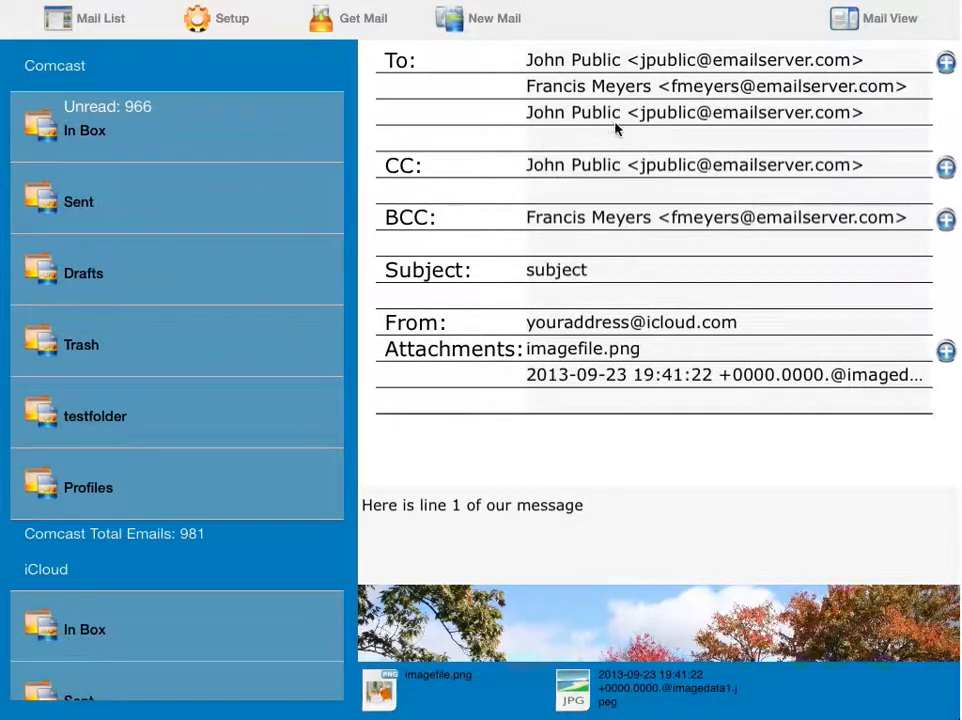
Step: Open the Mail View Email Form Functions menu for the draft
left_click(845, 22)
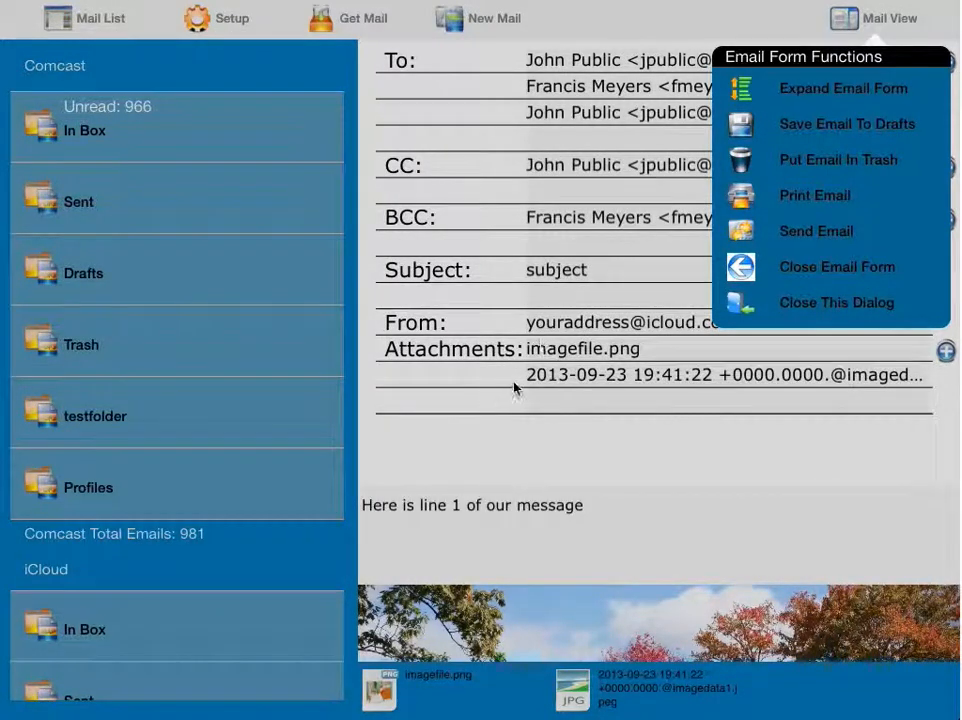
Step: Dismiss the functions dialog and choose Expand Email Form to fill the screen
left_click(843, 305)
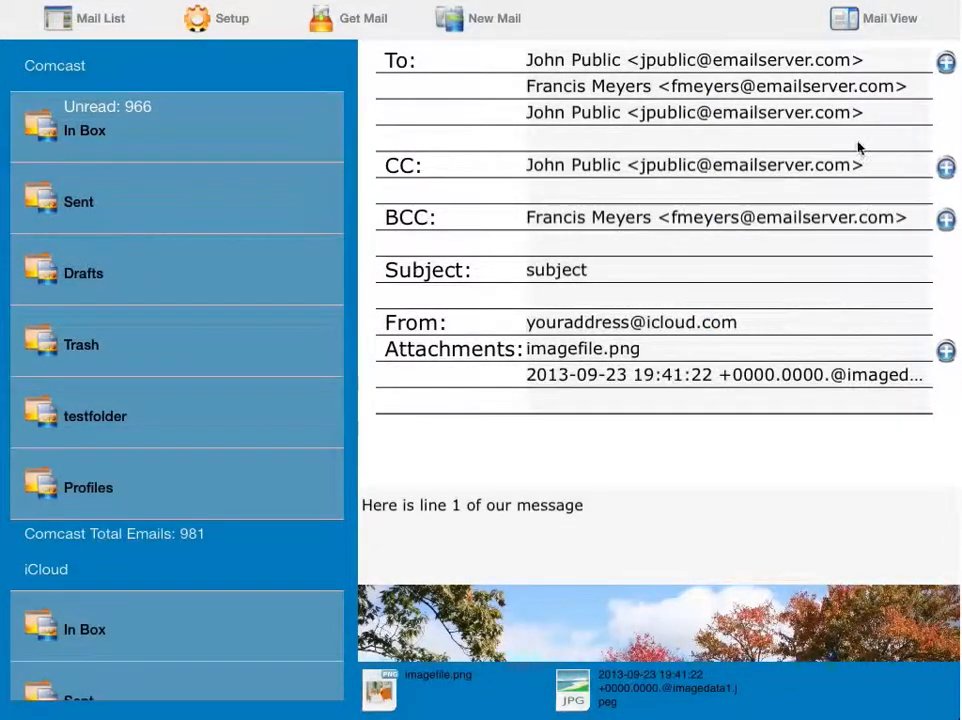
left_click(843, 19)
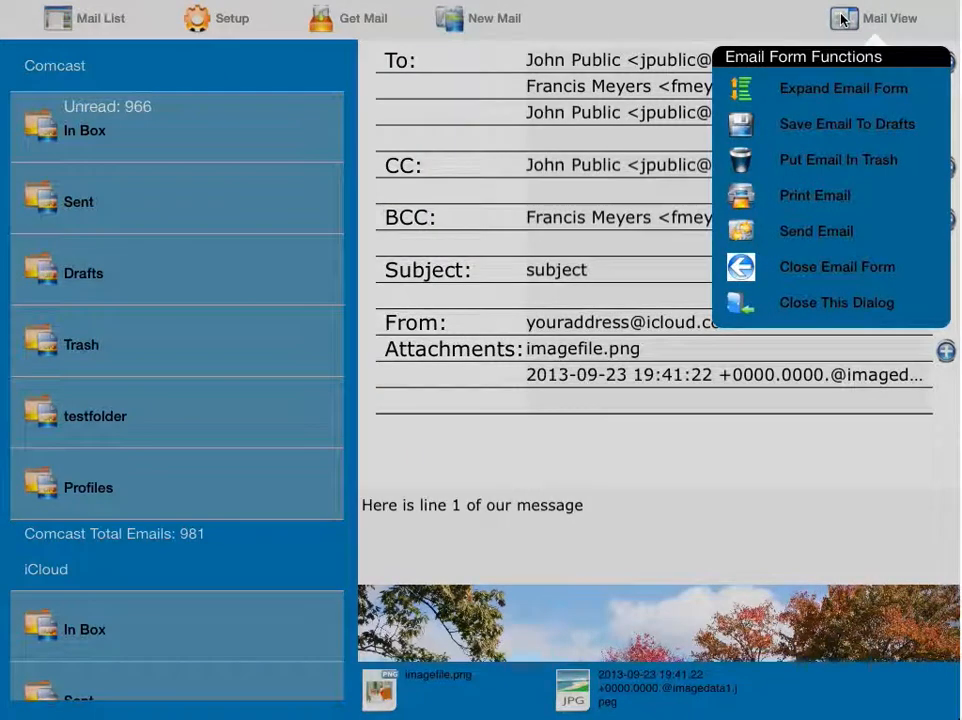
left_click(843, 92)
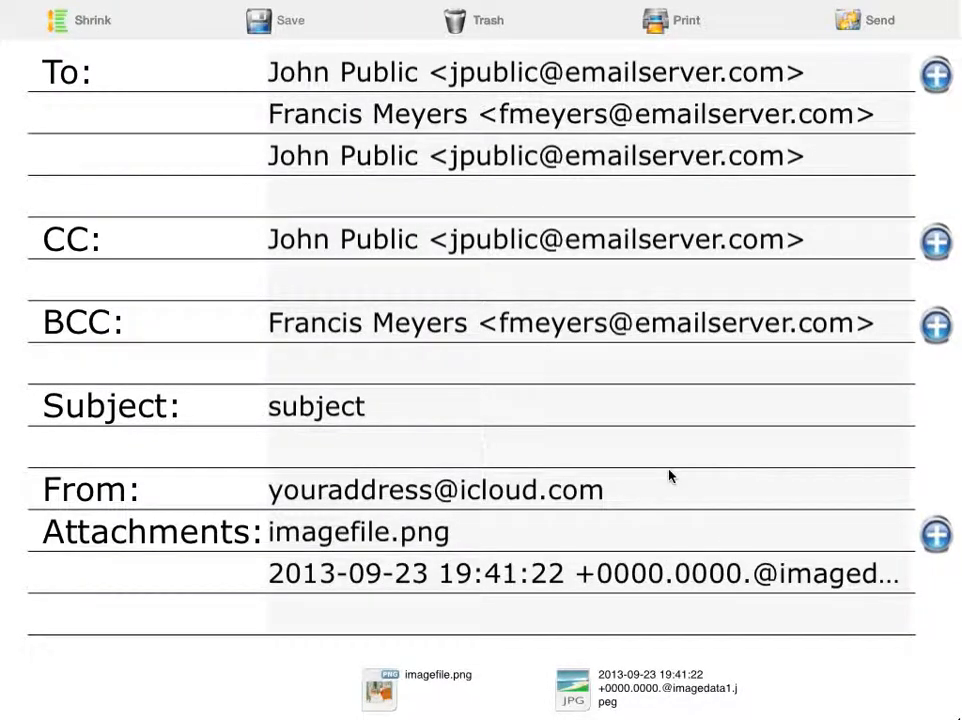
left_click_drag(670, 475, 670, 183)
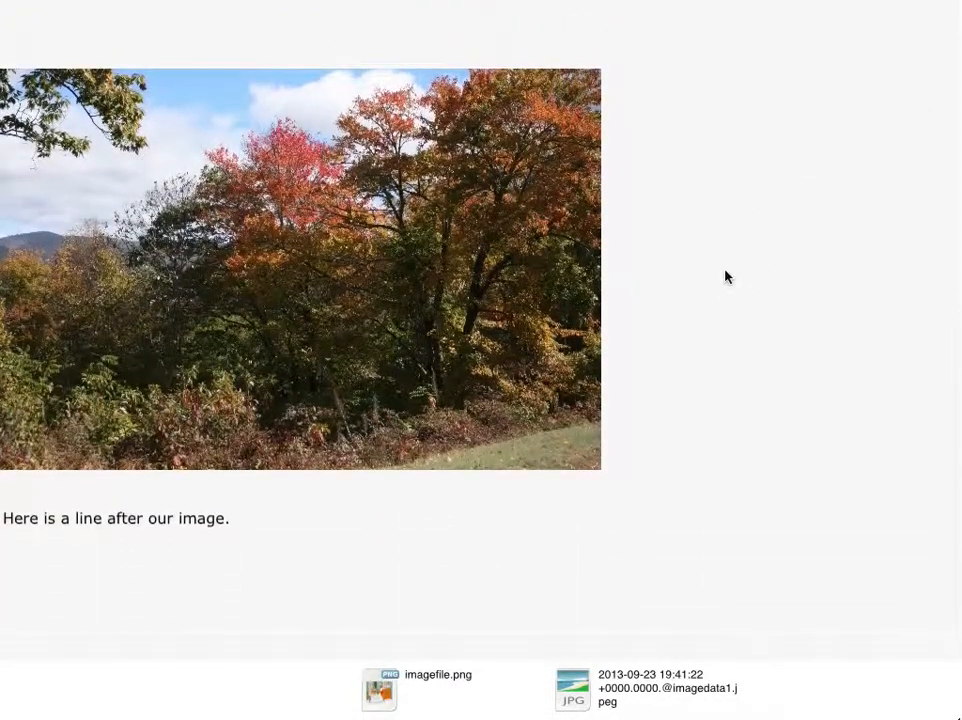
left_click_drag(724, 275, 716, 332)
scroll(716, 332, "down", 3)
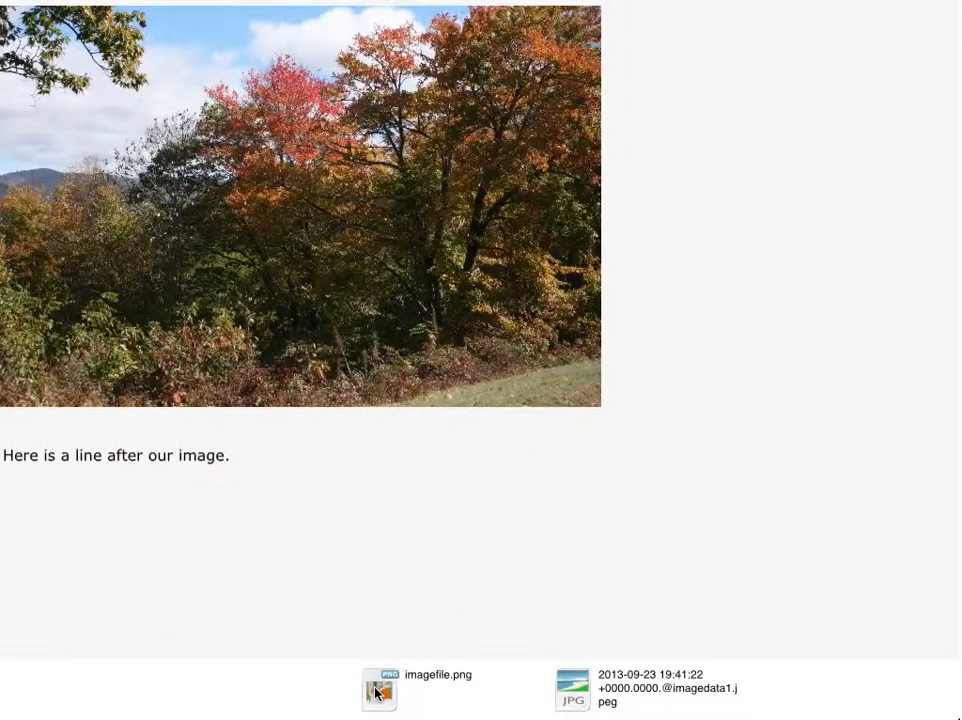
Step: Check the imagefile.png attachment's options popup, then close it
left_click(377, 692)
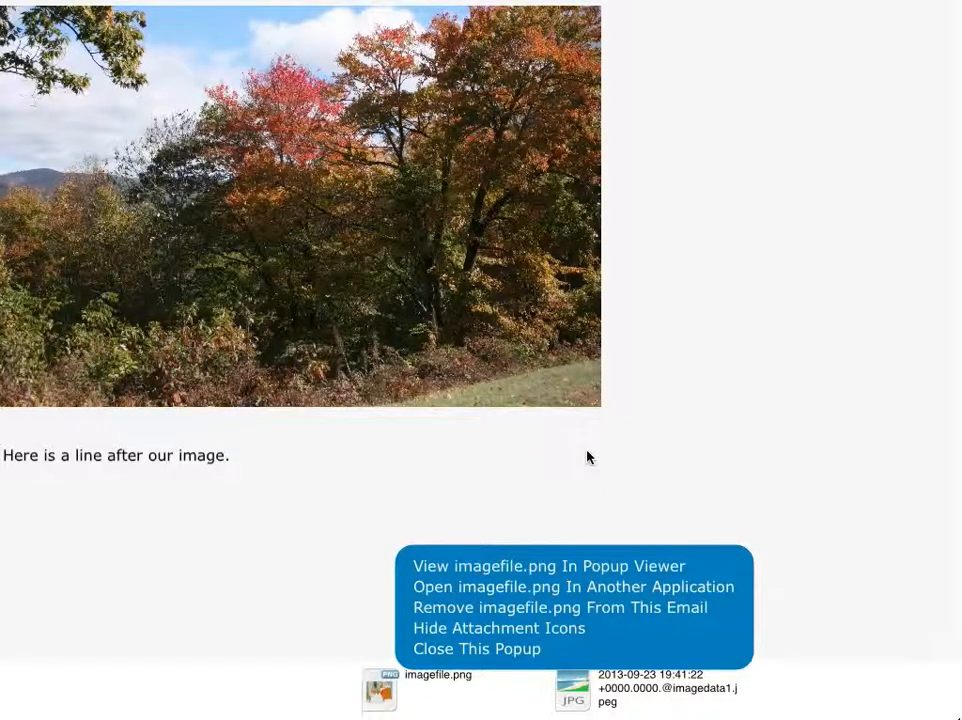
left_click(625, 492)
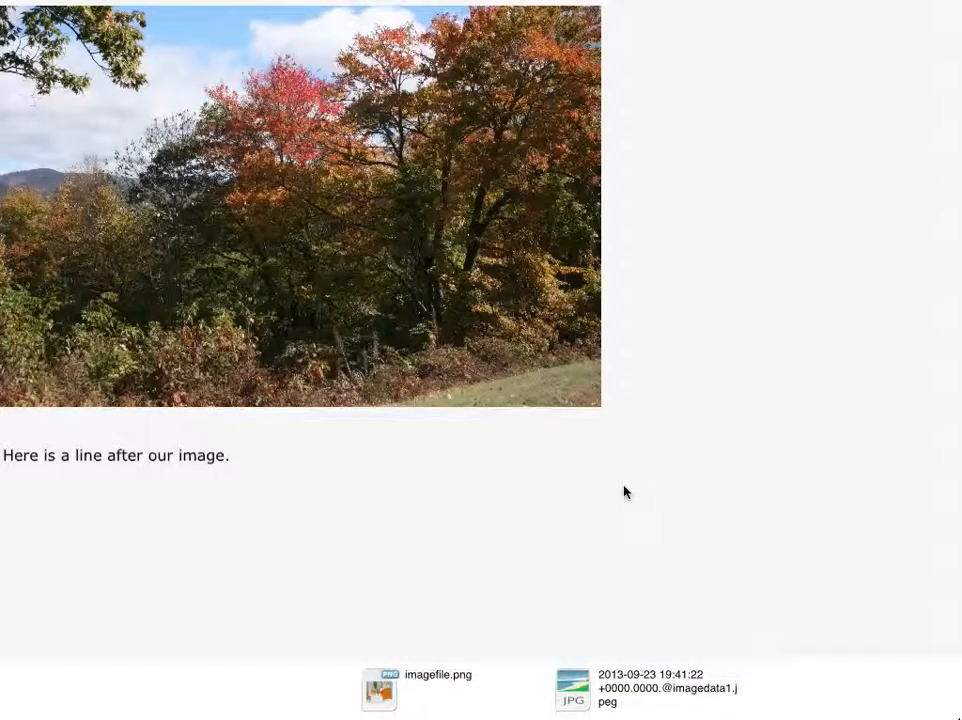
left_click_drag(736, 292, 719, 569)
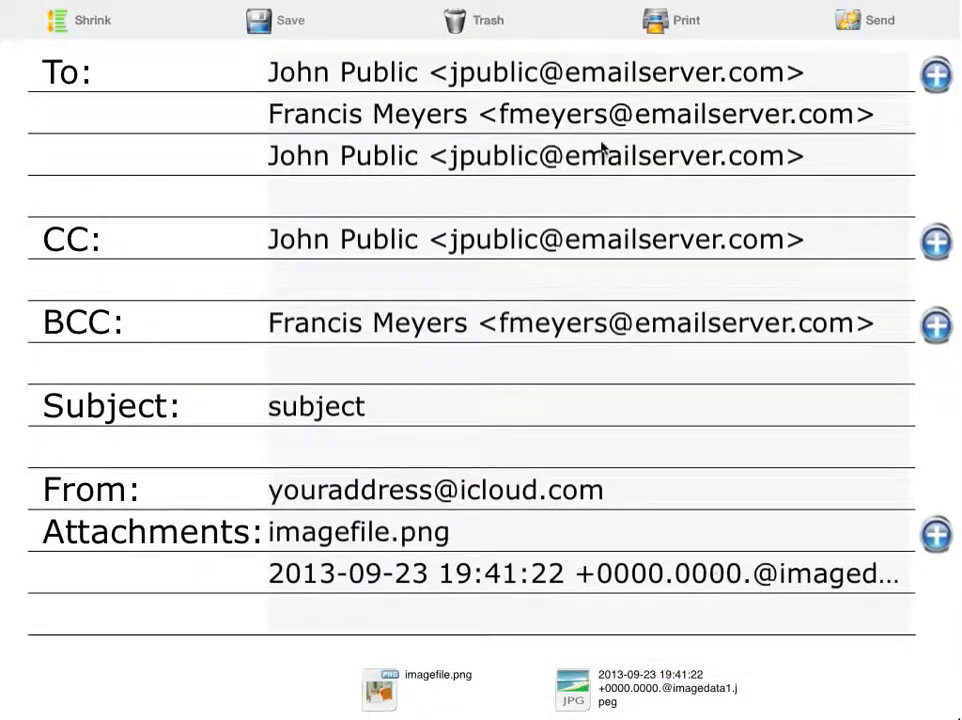
left_click(933, 76)
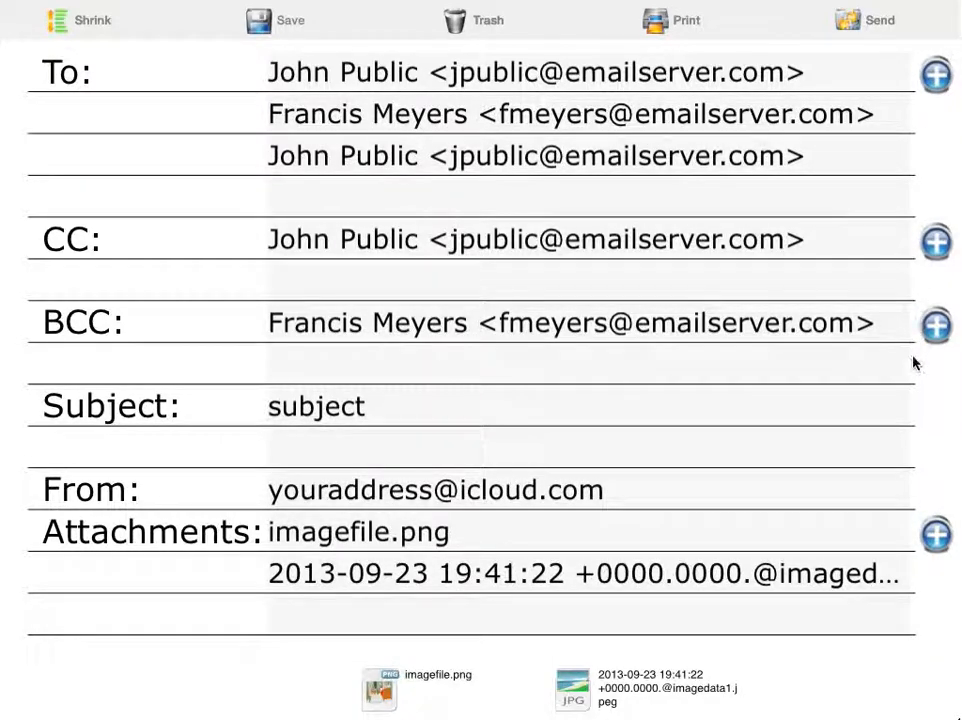
Step: Save the email as a draft, then shrink the form back to normal size
left_click(257, 24)
left_click(80, 22)
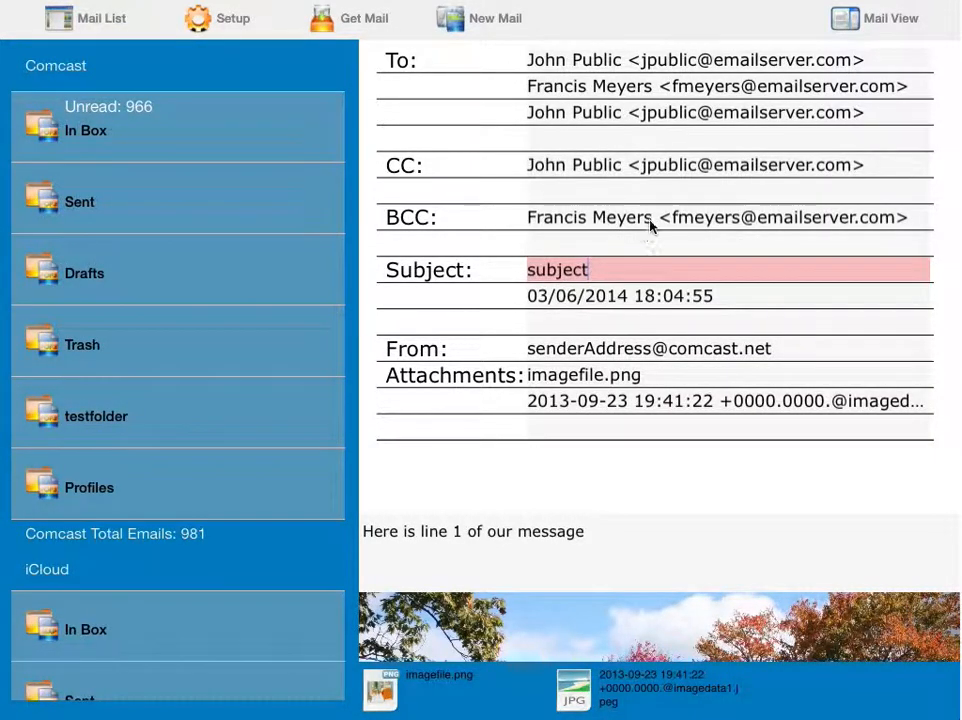
Step: Choose Save Email To Drafts from the Mail View menu to store and close it
left_click(852, 22)
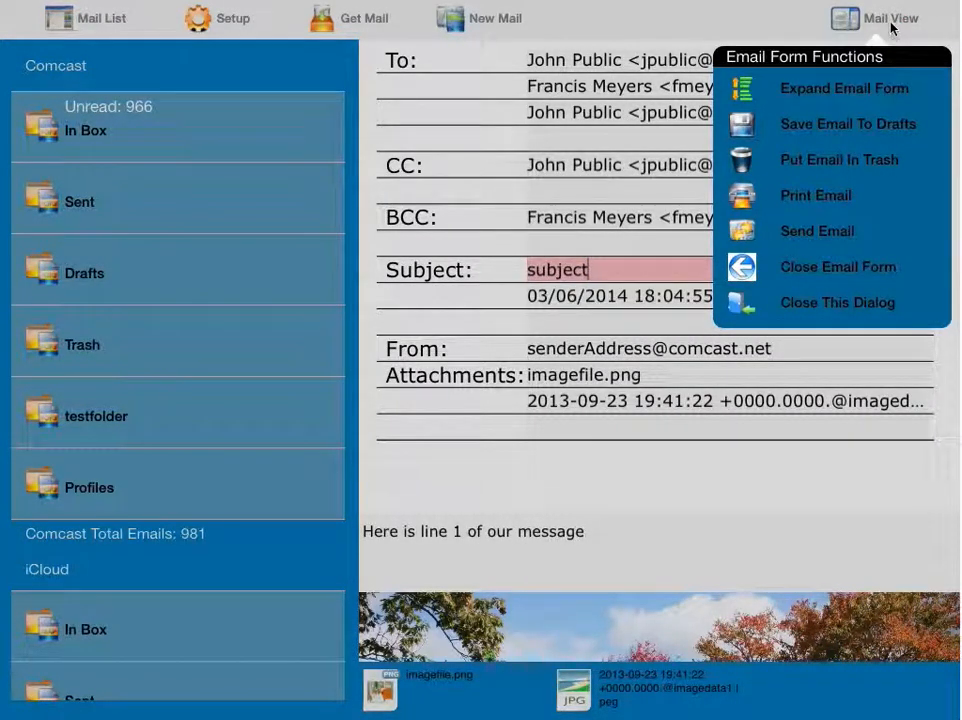
left_click(893, 131)
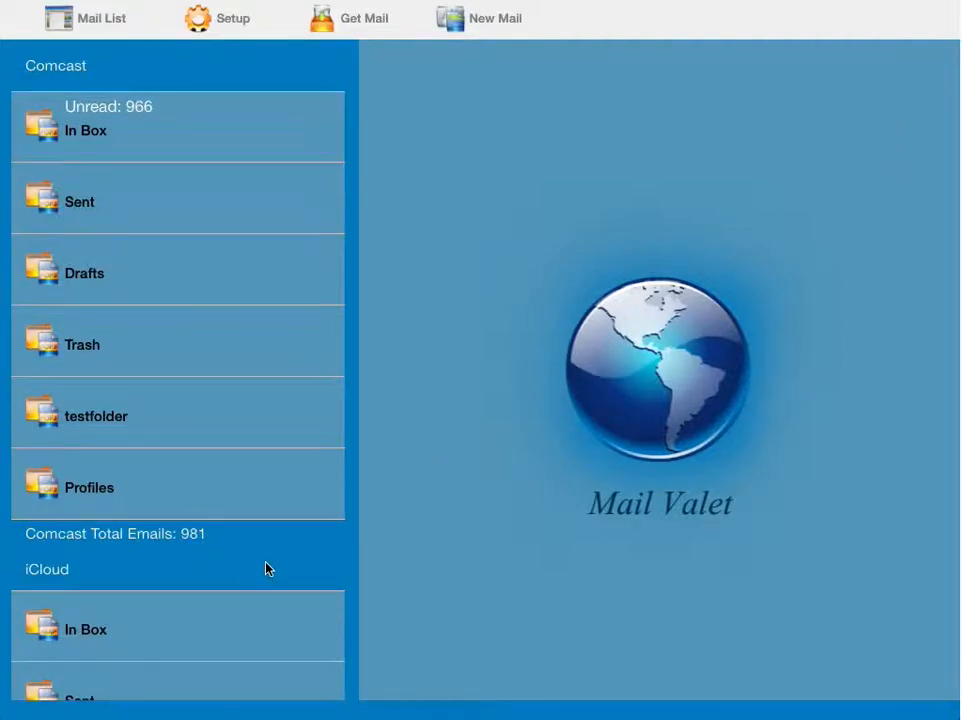
Step: Close the Setup popup and scroll the folder list down to iCloud Drafts
left_click(222, 19)
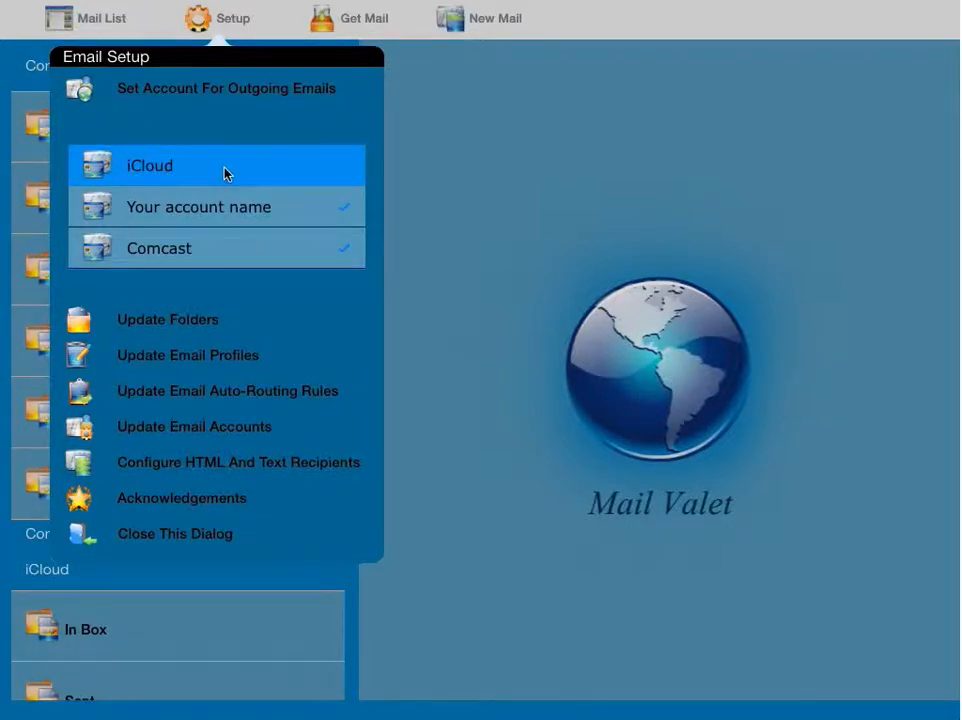
left_click(34, 81)
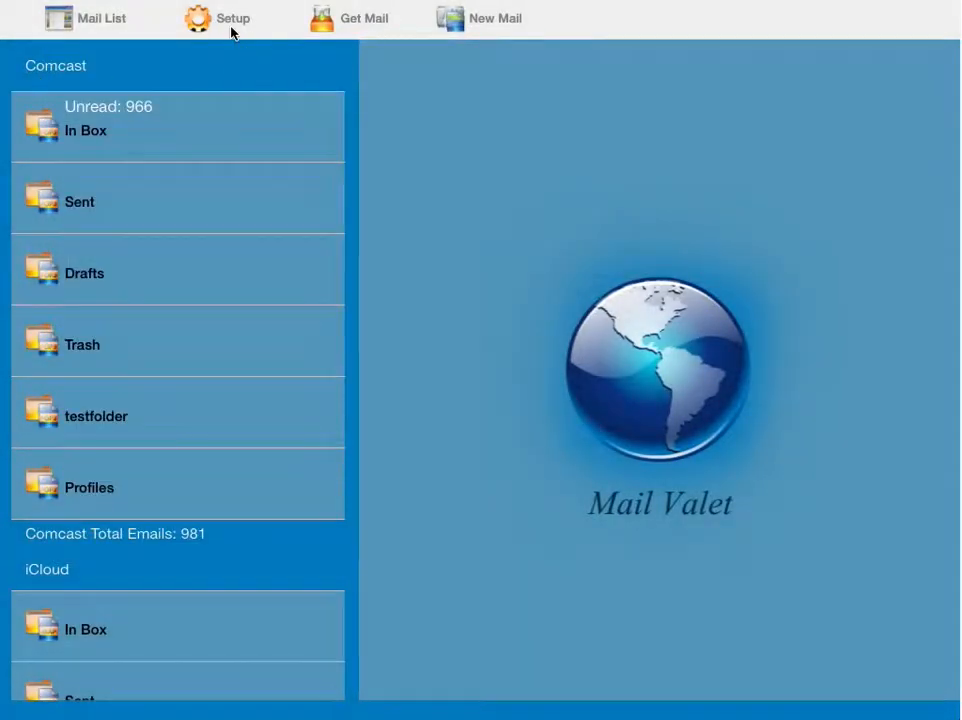
left_click_drag(278, 580, 307, 131)
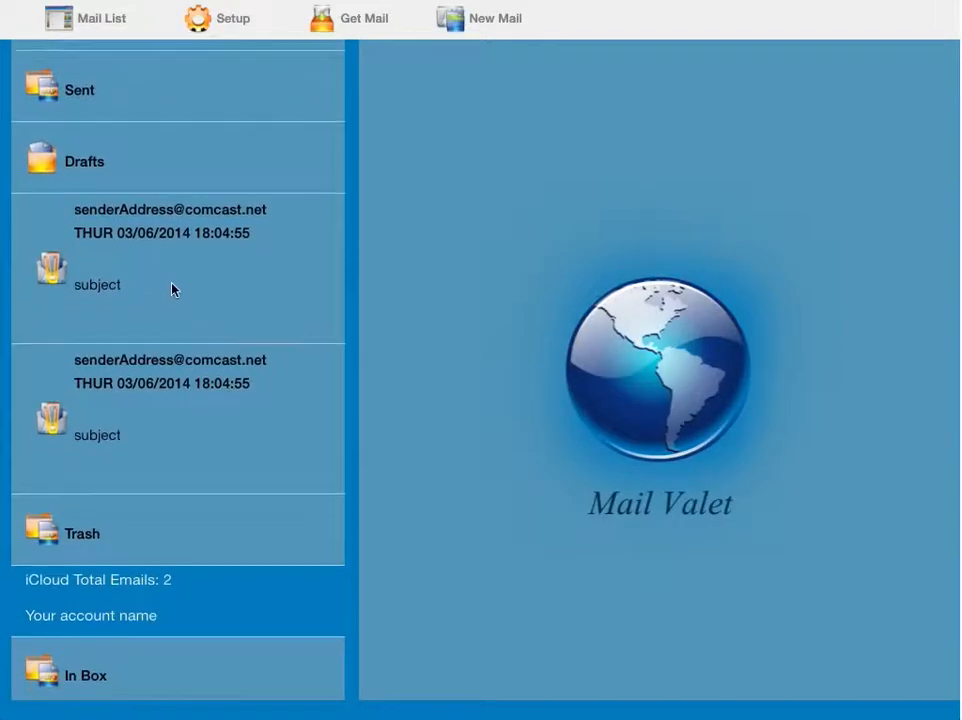
left_click(148, 341)
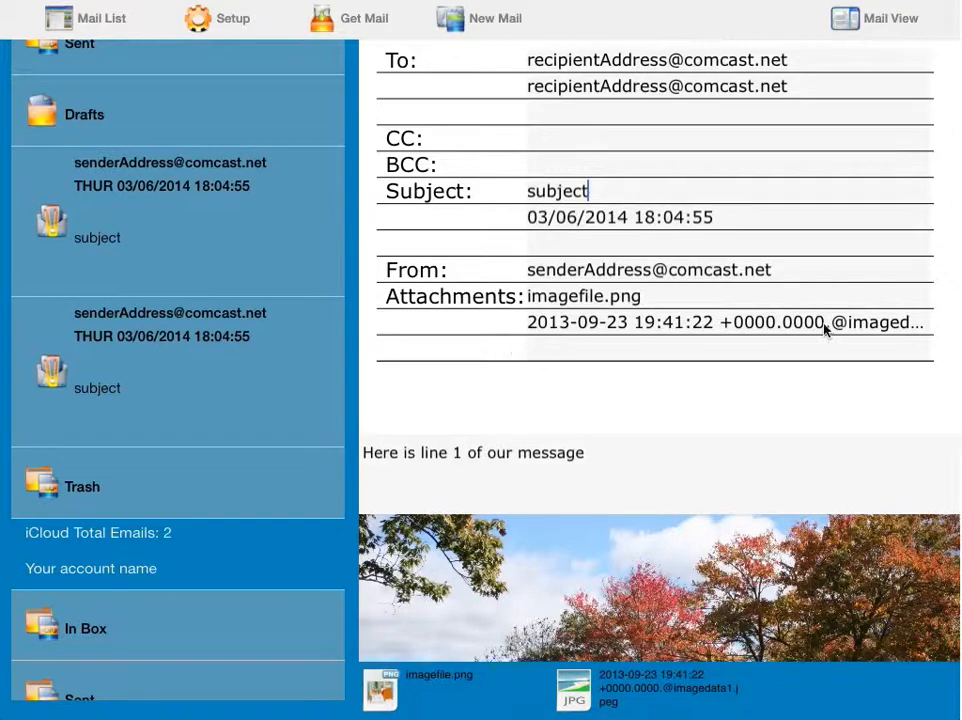
left_click(590, 63)
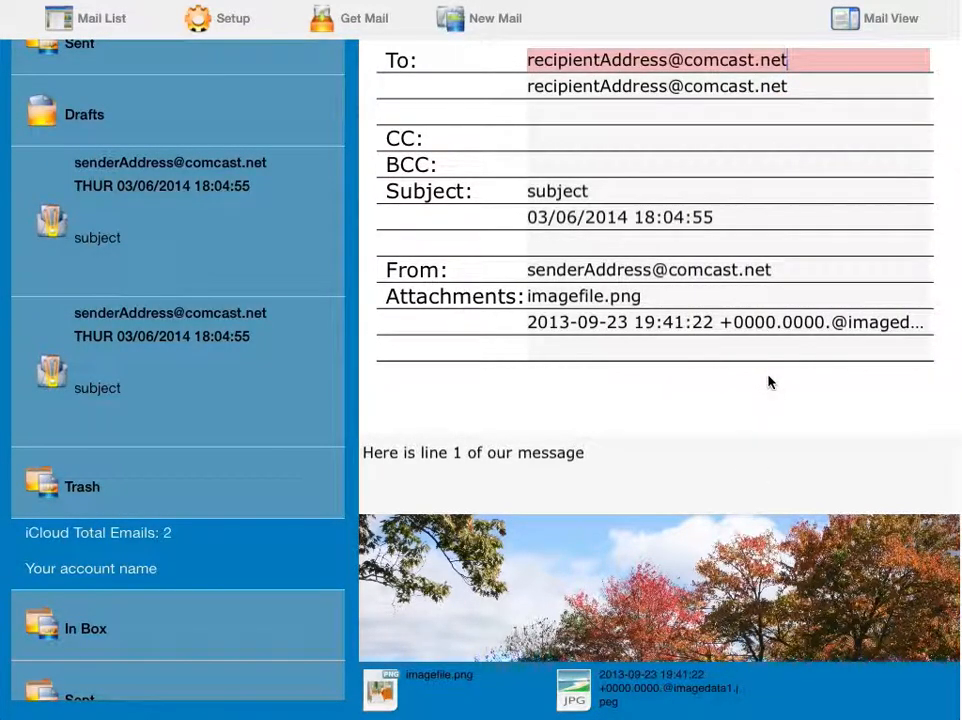
left_click(868, 18)
left_click(850, 303)
left_click(876, 21)
left_click(885, 267)
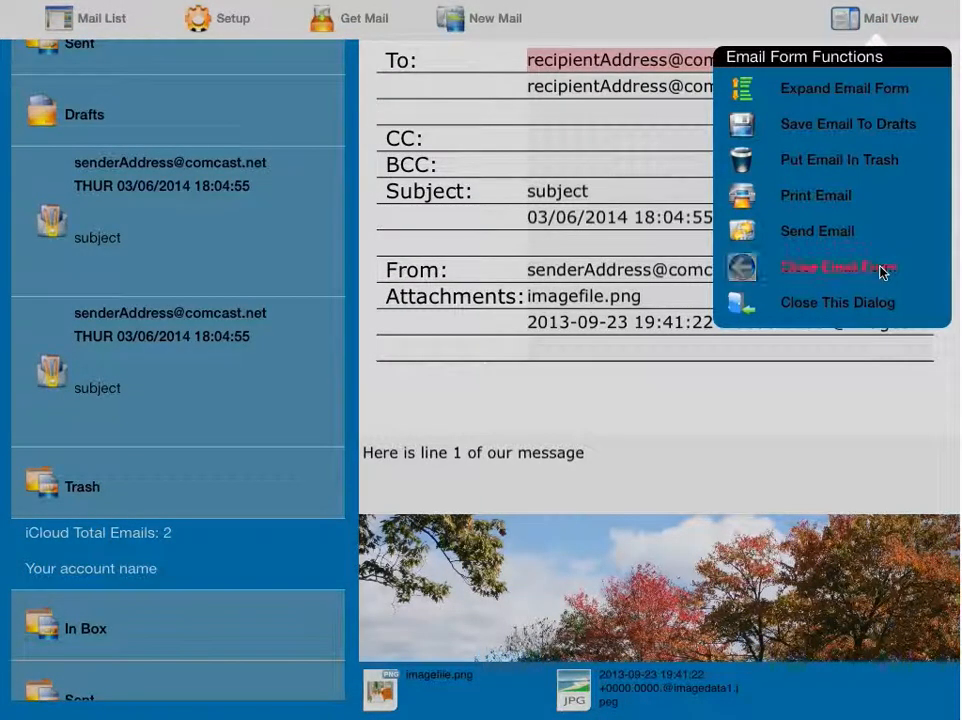